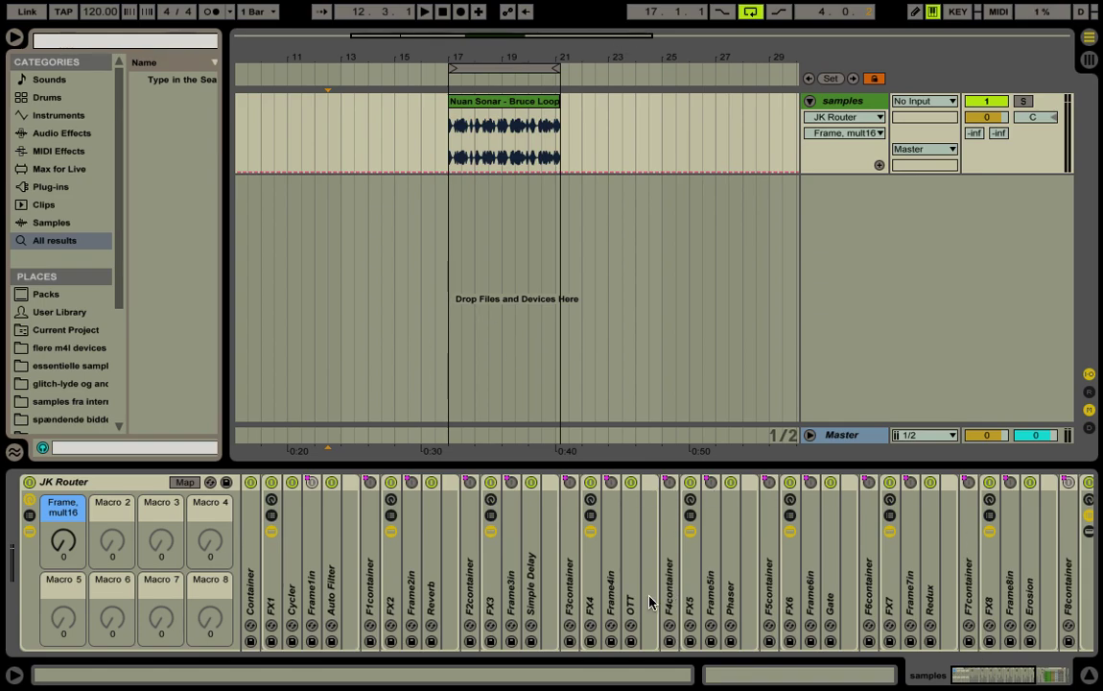
Scroll the device view across the JK Router rack to look toward OUTROUTER
scroll(635, 581, "right", 5)
scroll(635, 575, "left", 5)
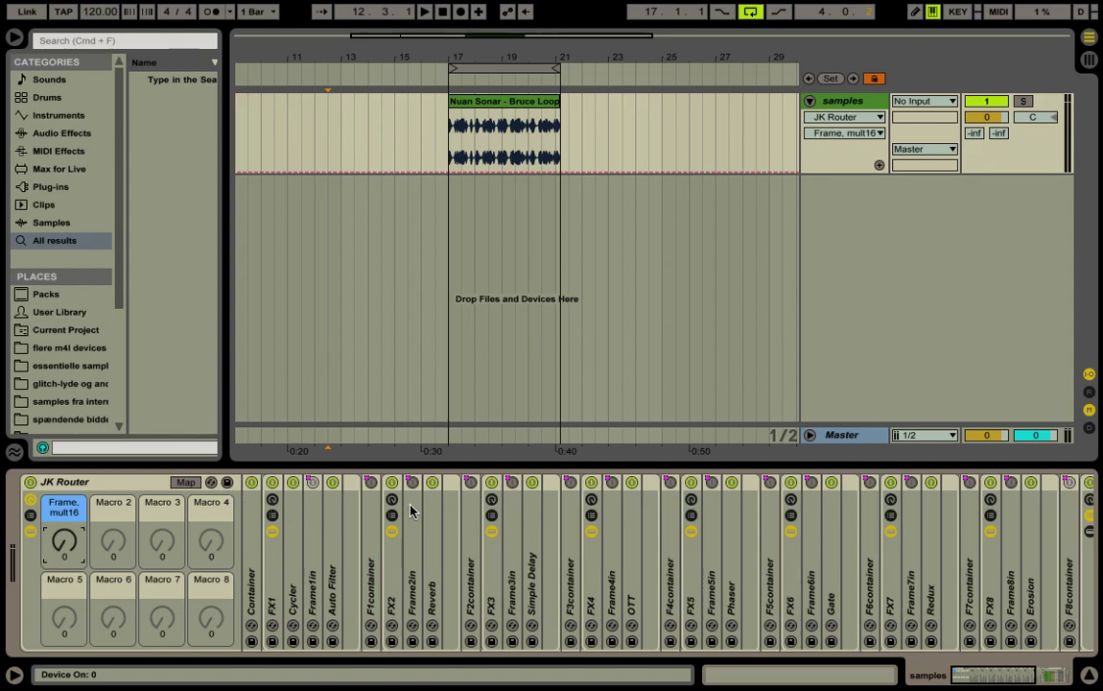
left_click(589, 535)
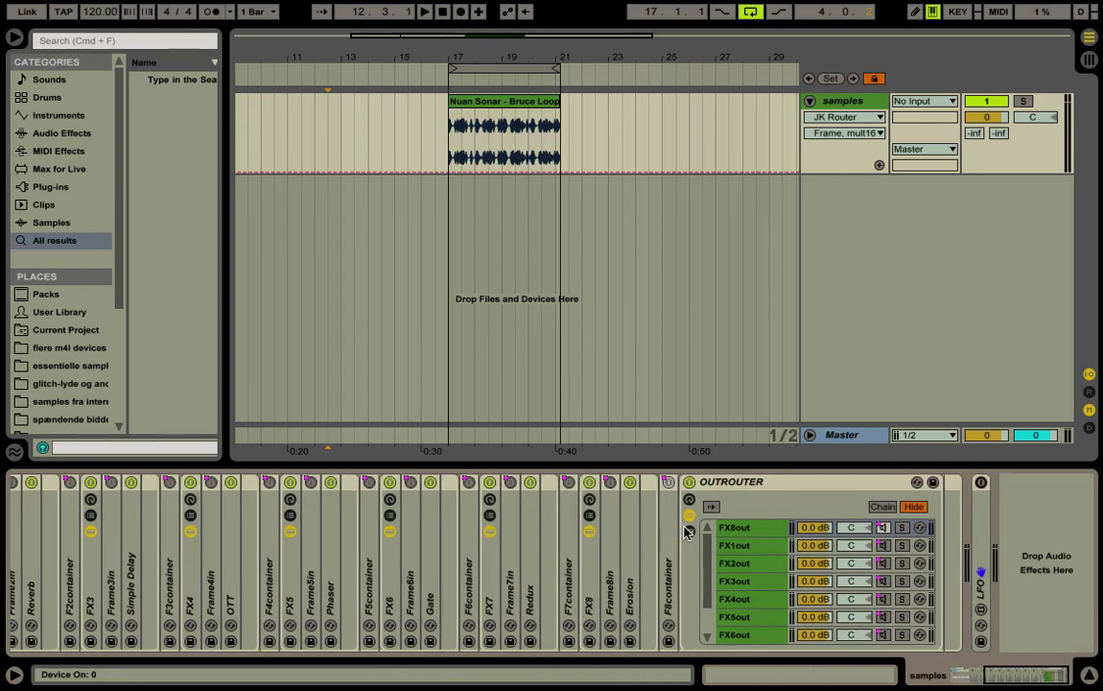
scroll(404, 533, "left", 10)
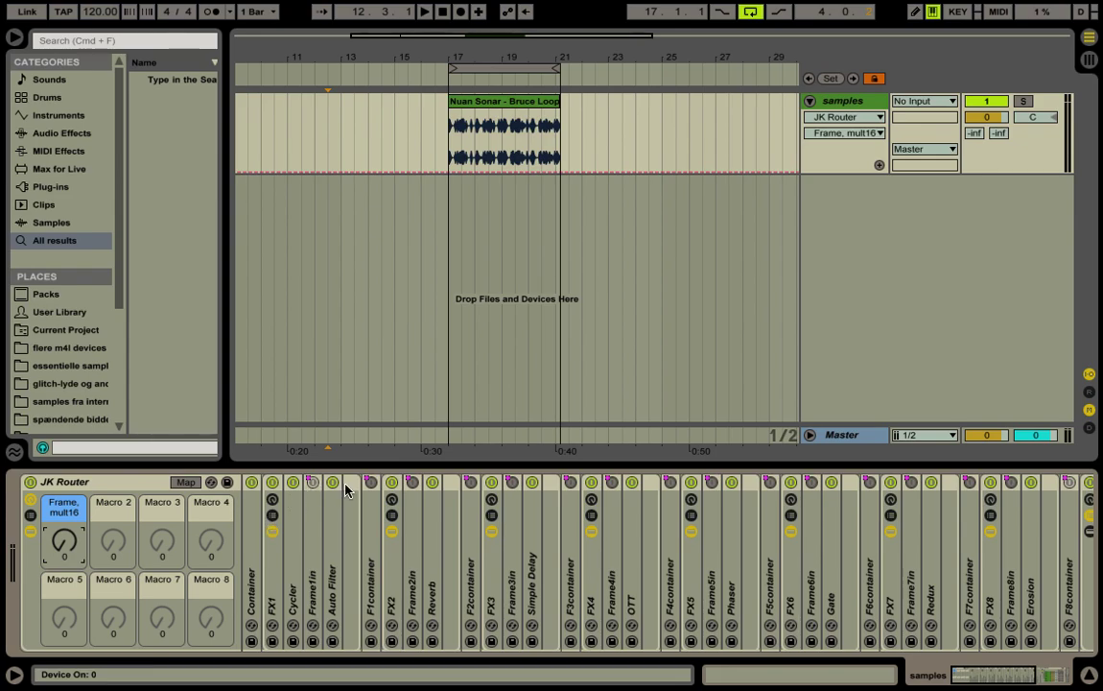
scroll(376, 511, "right", 10)
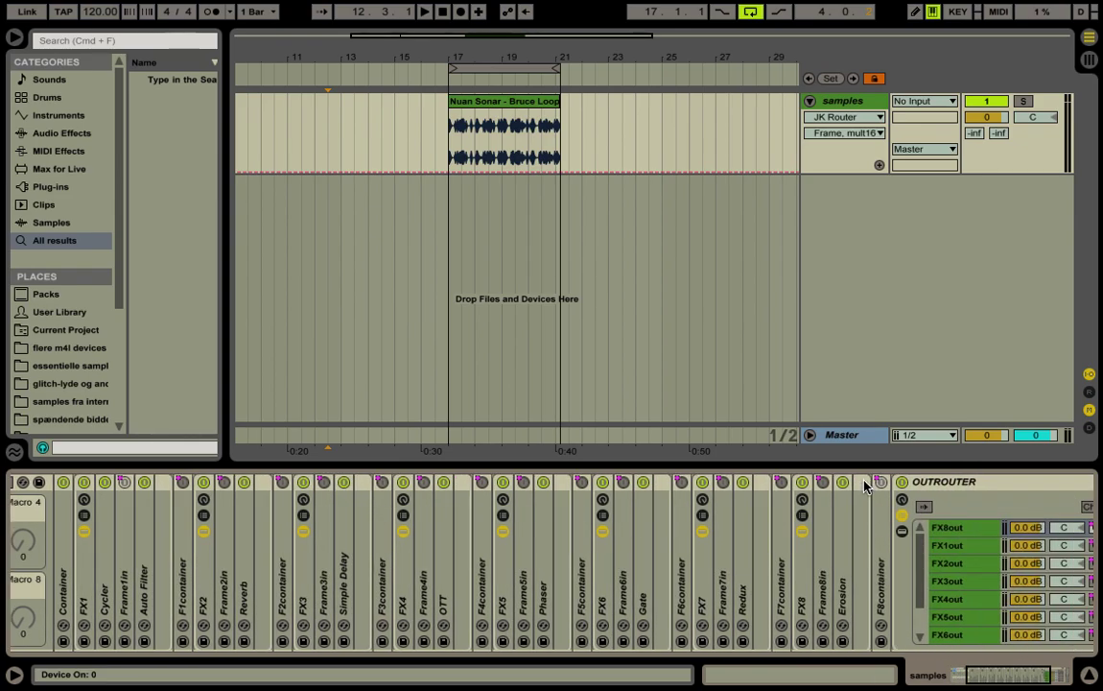
scroll(877, 525, "left", 10)
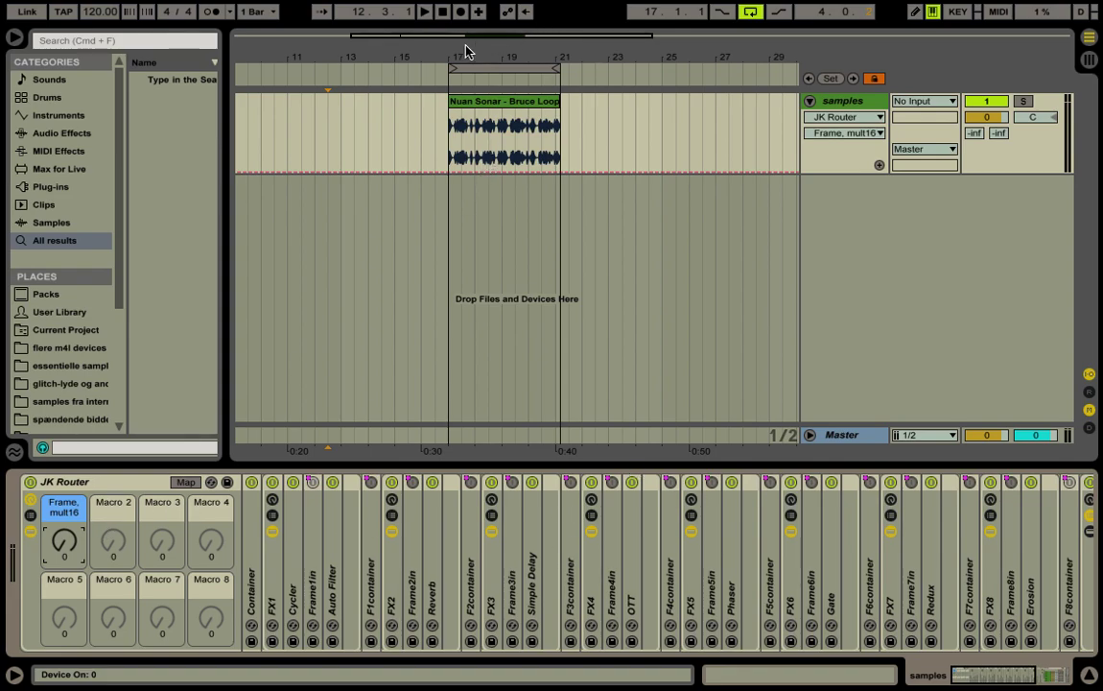
Play the Nuan Sonar loop and raise the Frame, mult16 macro from 0 to 40
left_click(471, 104)
key("space")
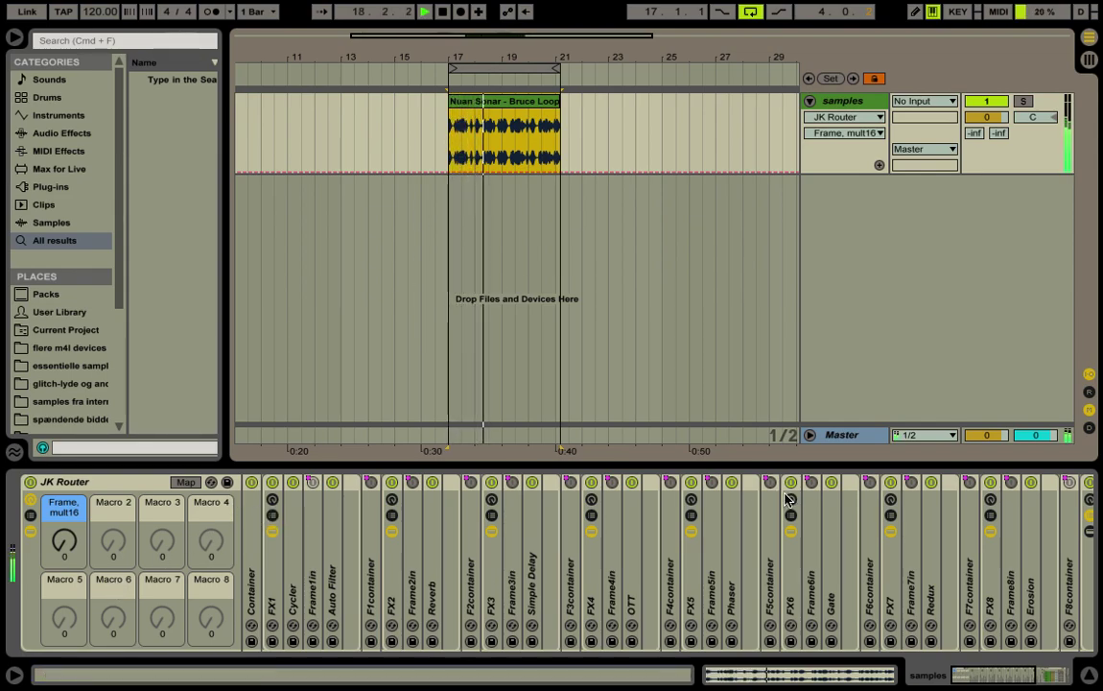
left_click_drag(63, 540, 63, 504)
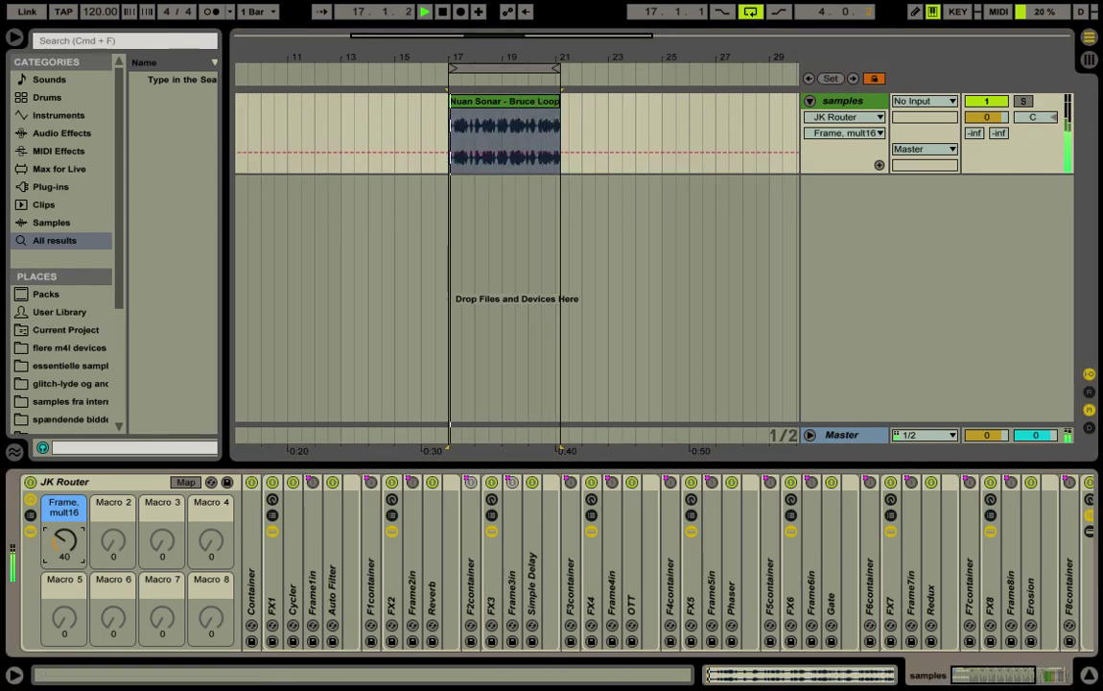
scroll(460, 529, "right", 5)
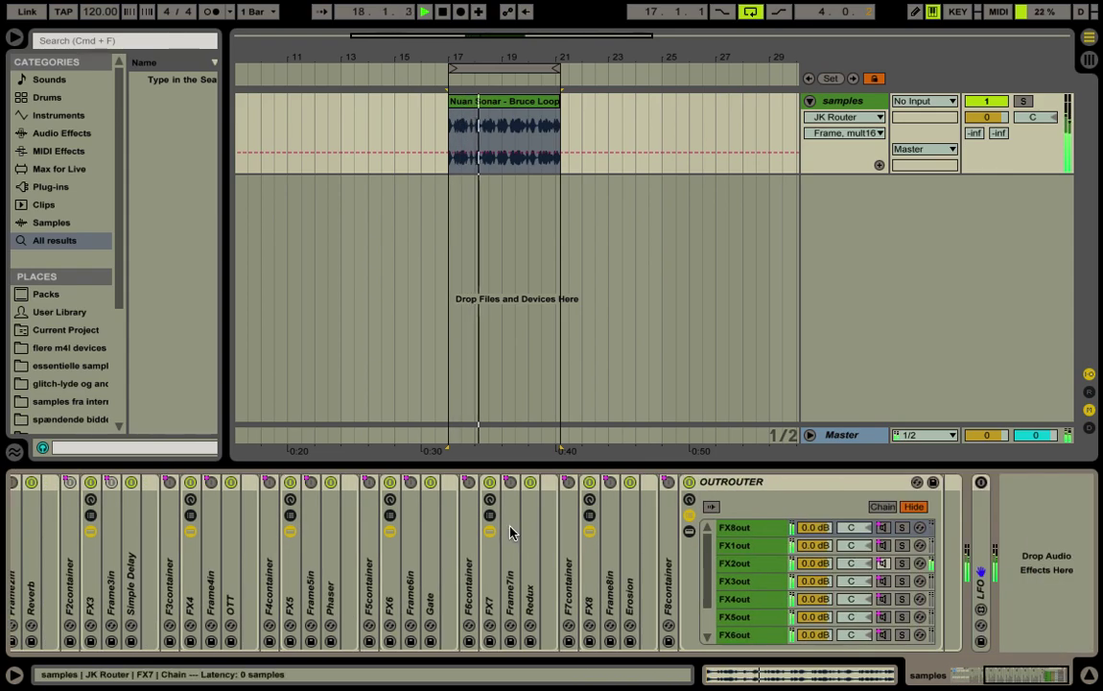
scroll(510, 533, "left", 5)
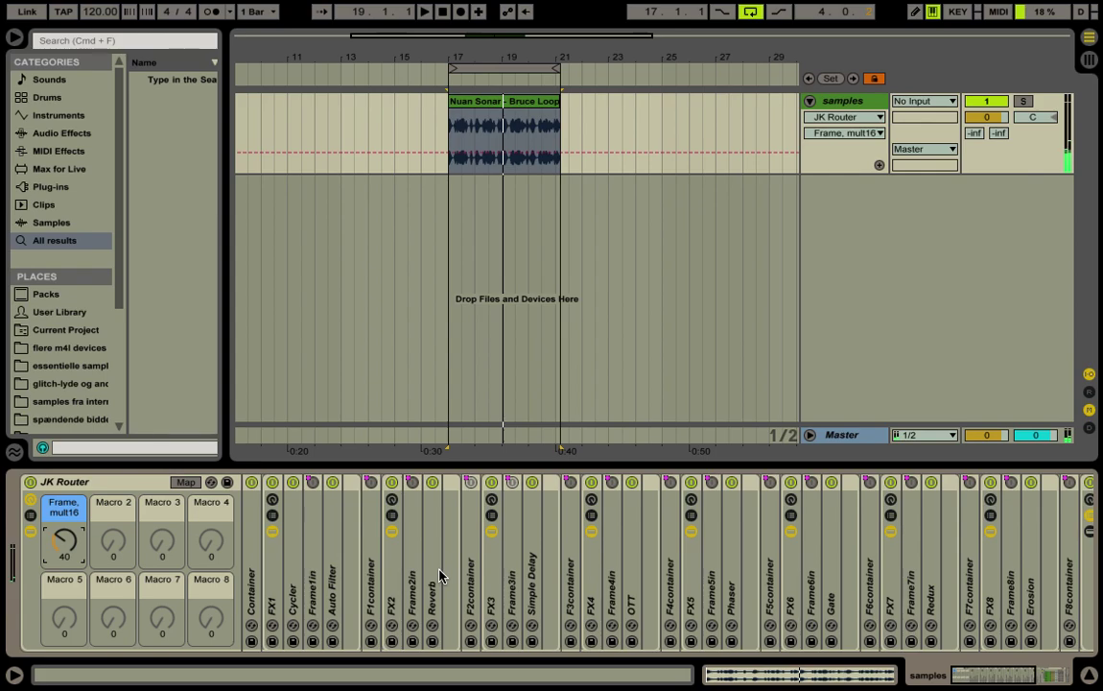
Refold the FX3 chain's devices and unfold the Frame3in compressor
left_click(491, 530)
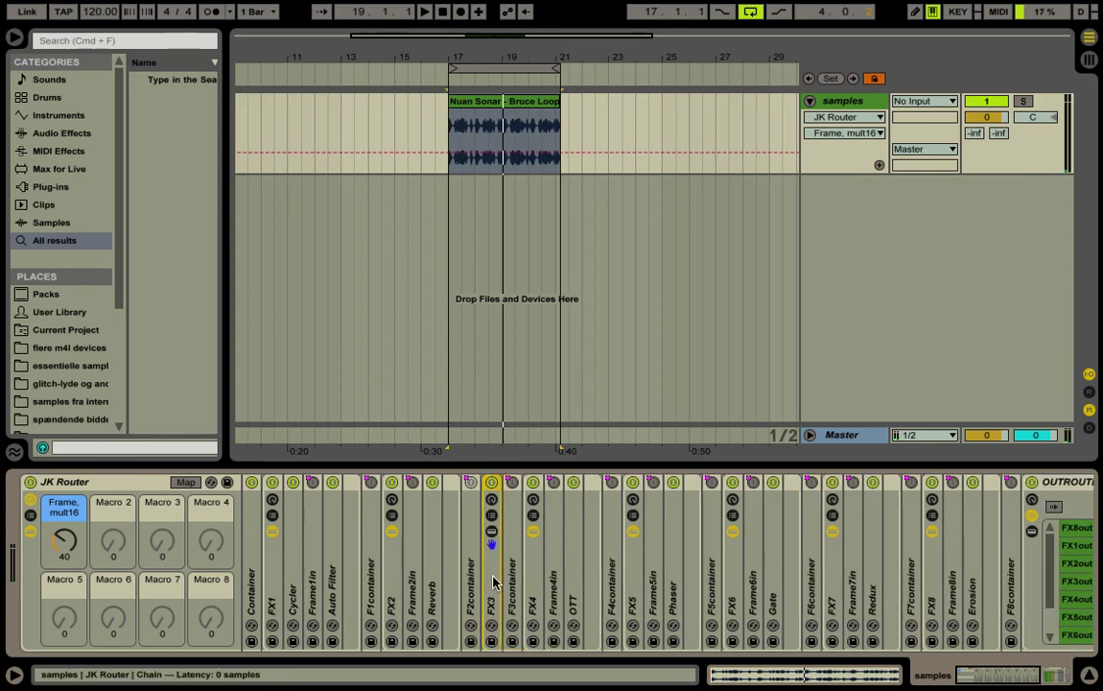
left_click(491, 530)
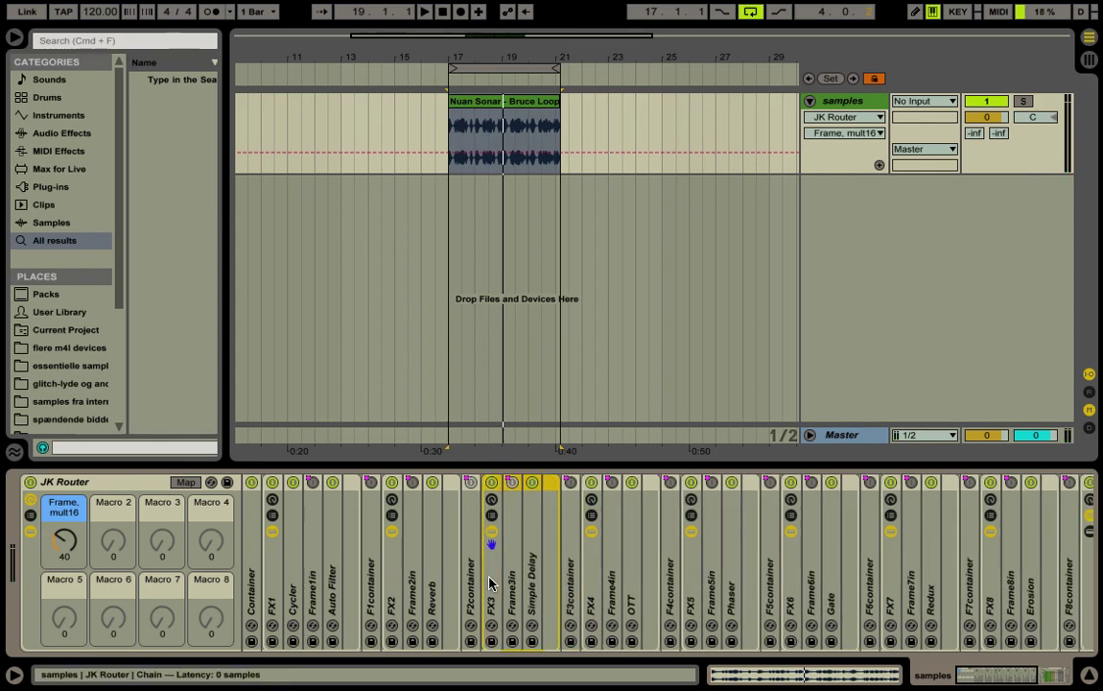
double_click(512, 509)
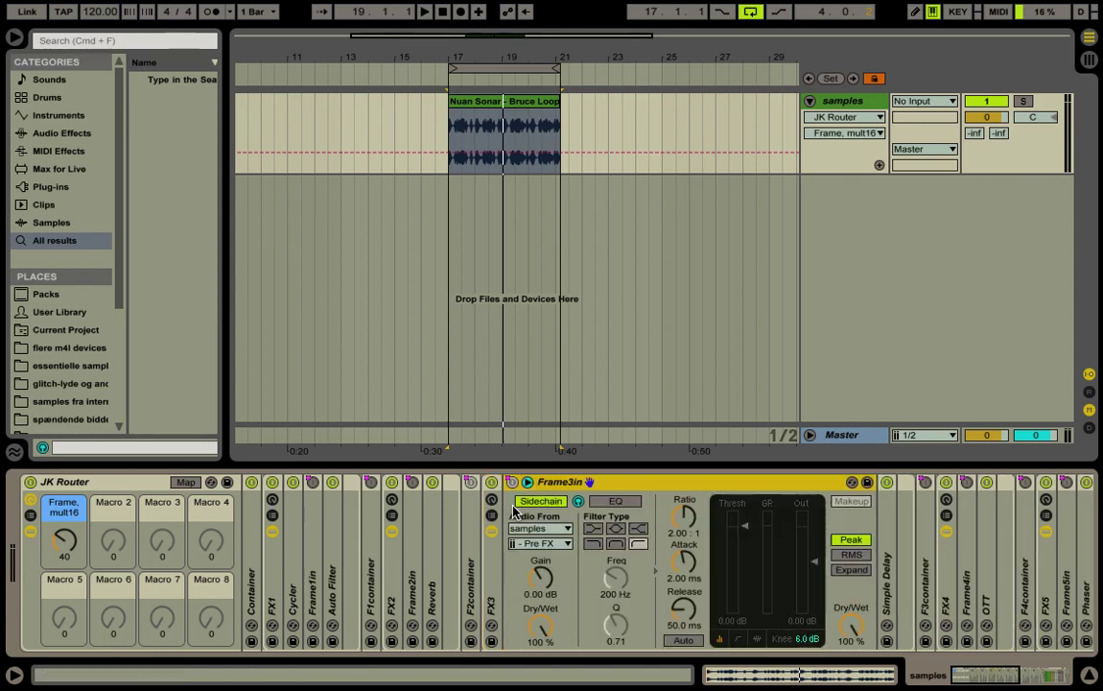
Unfold the Simple Delay, then browse the rack out to the FX8 chains
scroll(700, 523, "right", 3)
double_click(694, 518)
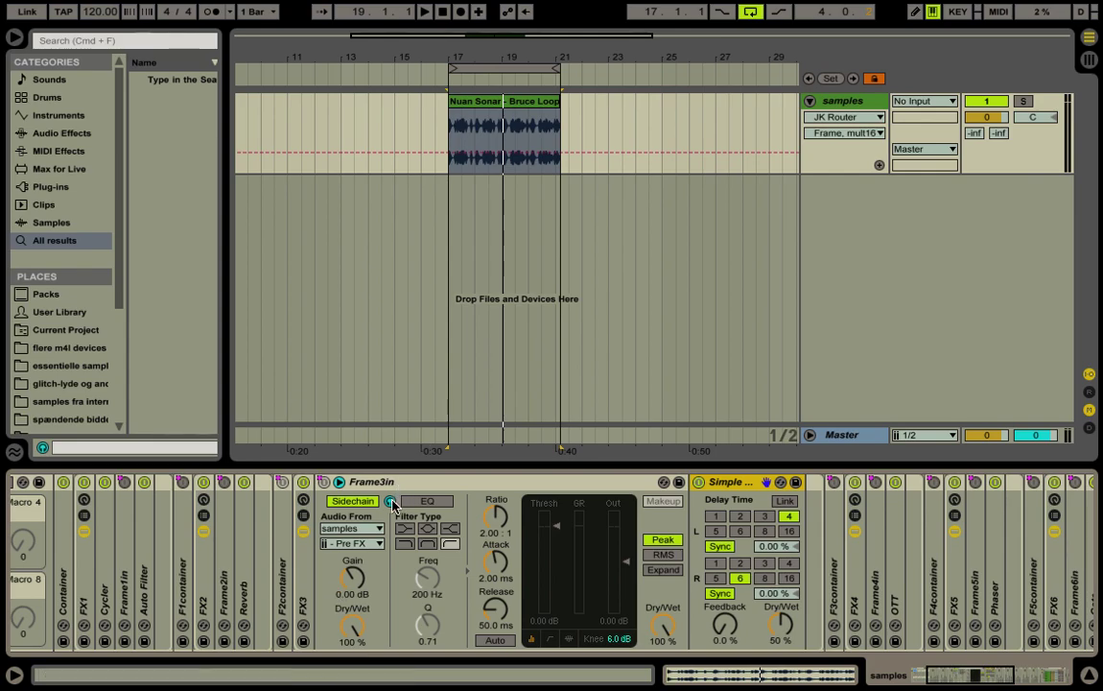
scroll(382, 503, "left", 4)
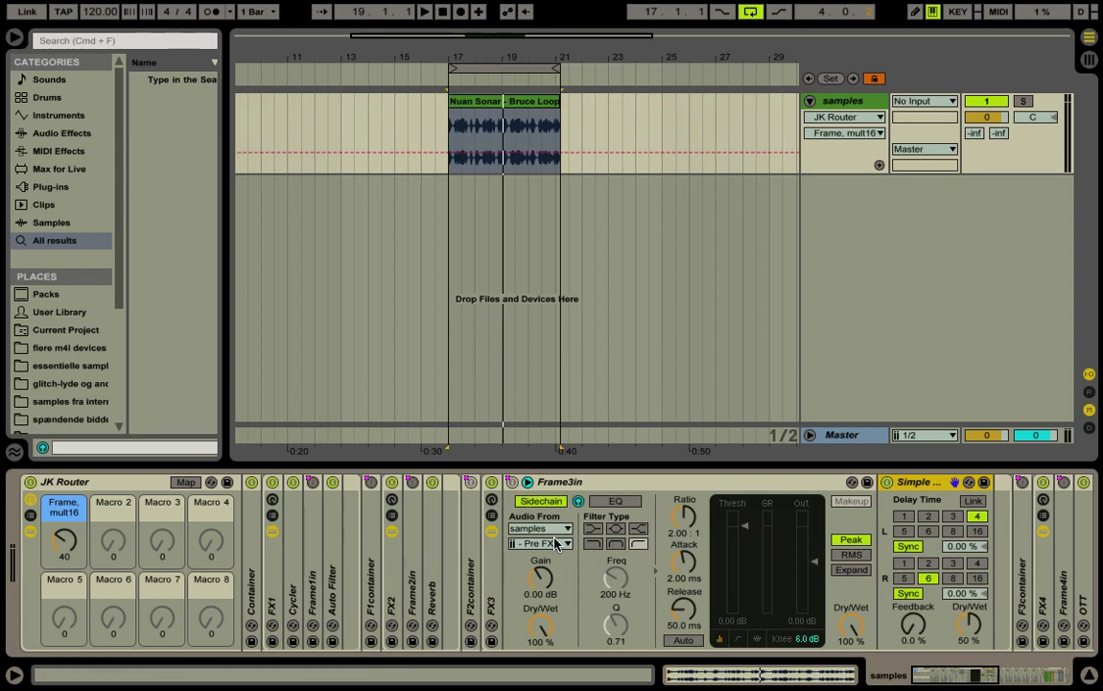
scroll(556, 544, "right", 3)
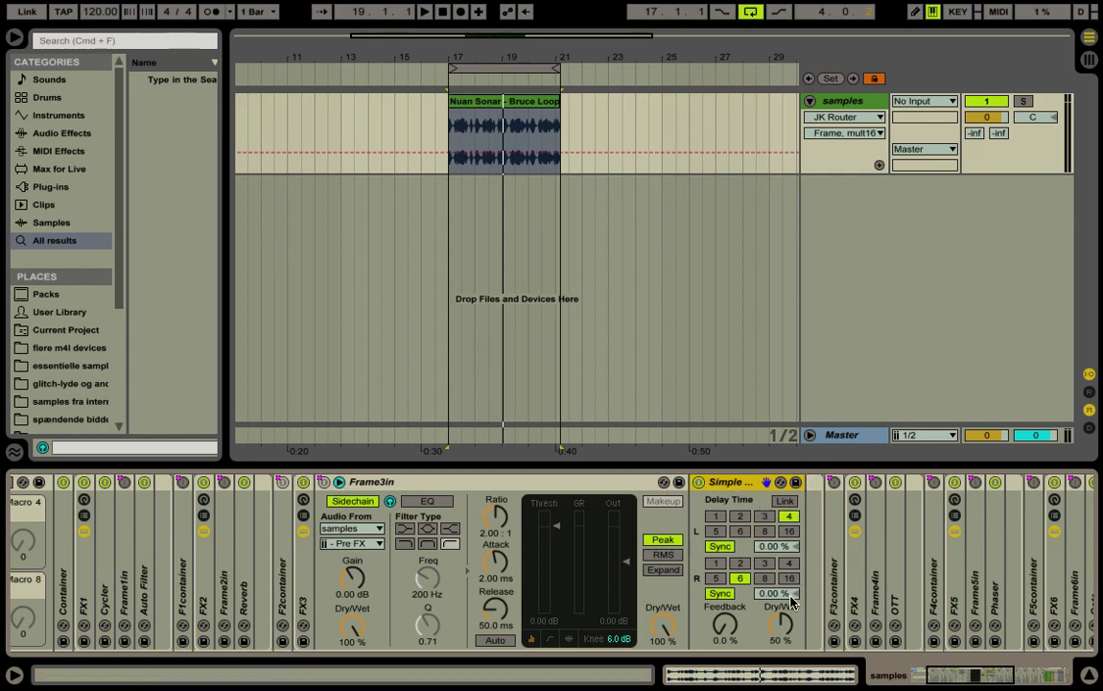
left_click(444, 543)
scroll(768, 505, "left", 3)
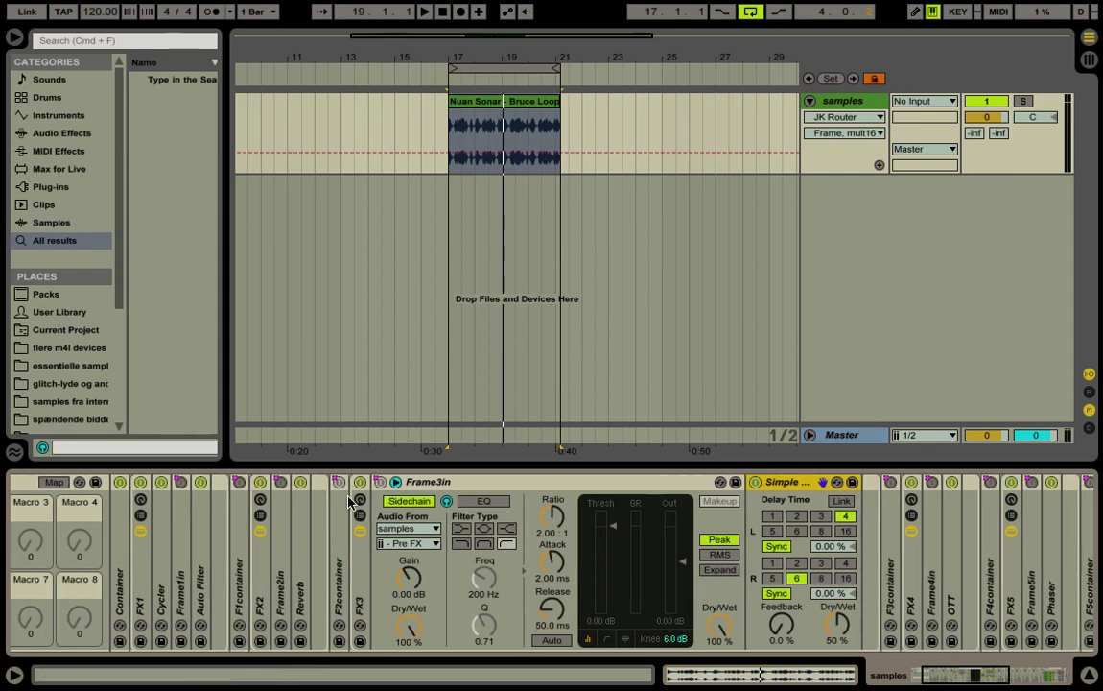
scroll(726, 525, "right", 3)
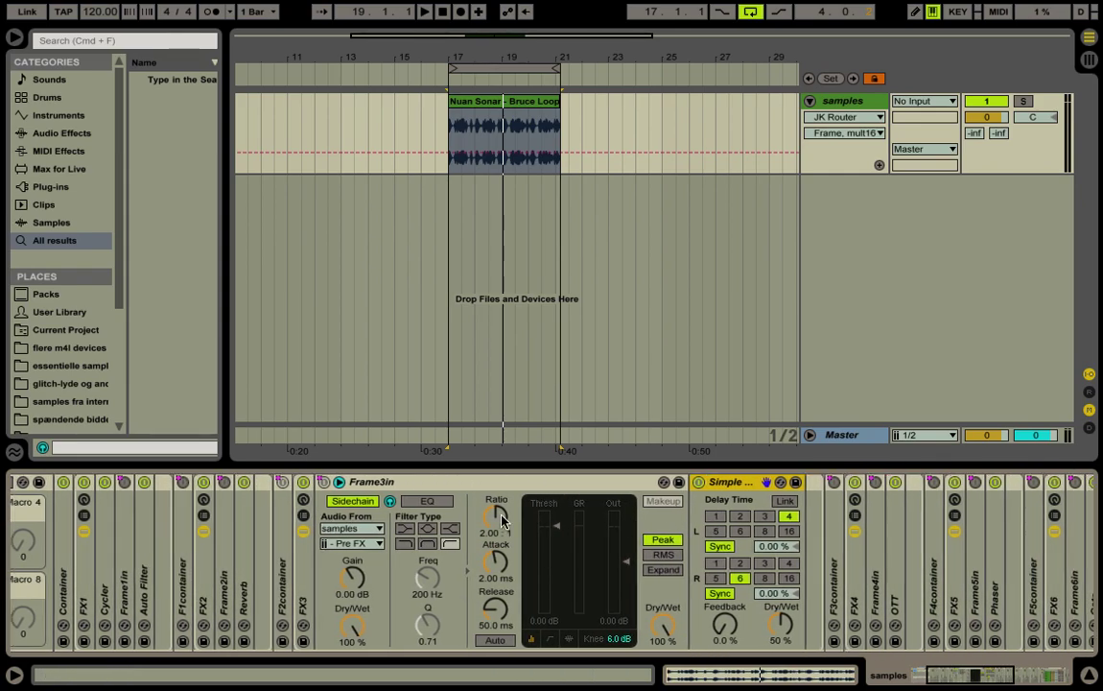
scroll(352, 509, "right", 3)
scroll(394, 506, "left", 3)
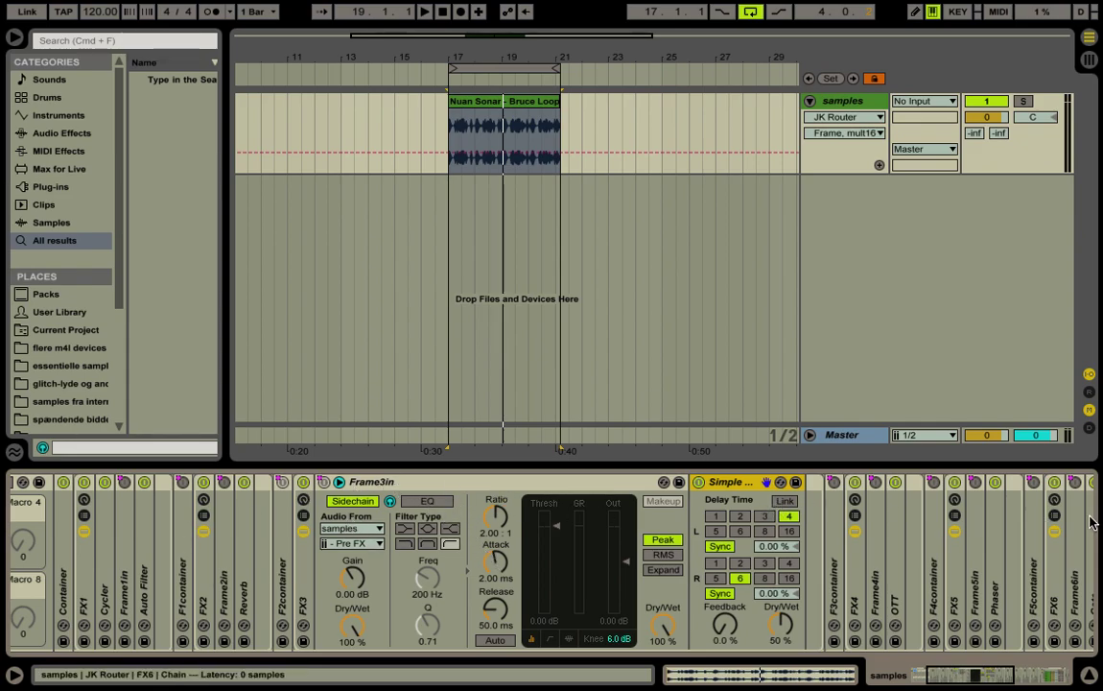
scroll(962, 537, "right", 8)
scroll(962, 542, "right", 8)
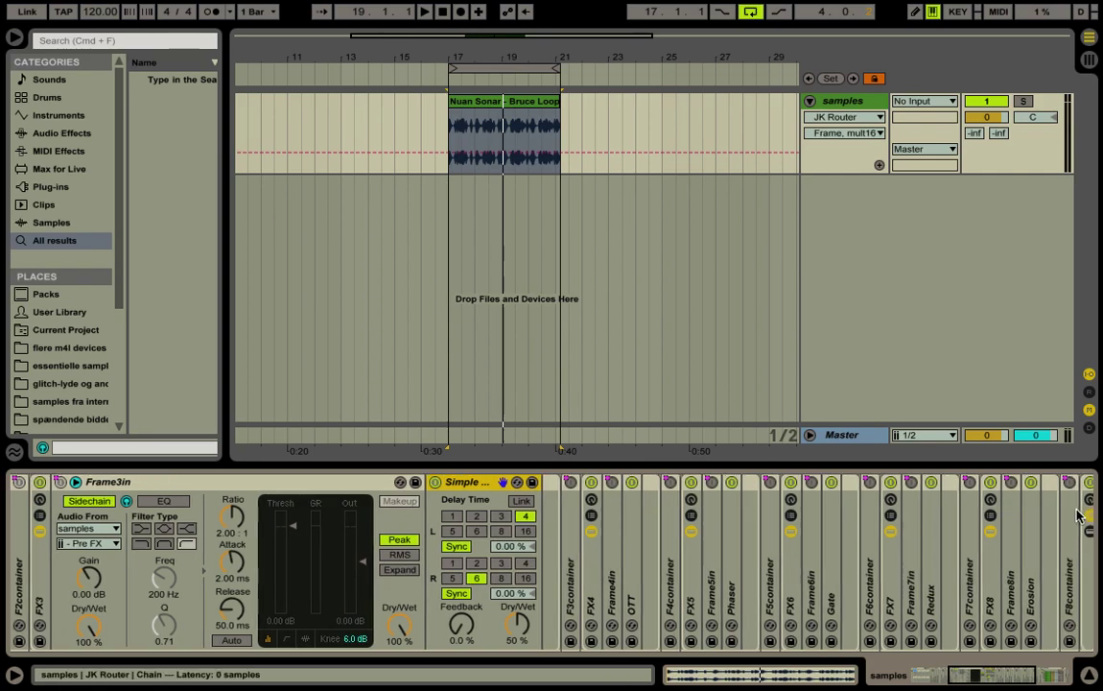
scroll(701, 503, "left", 20)
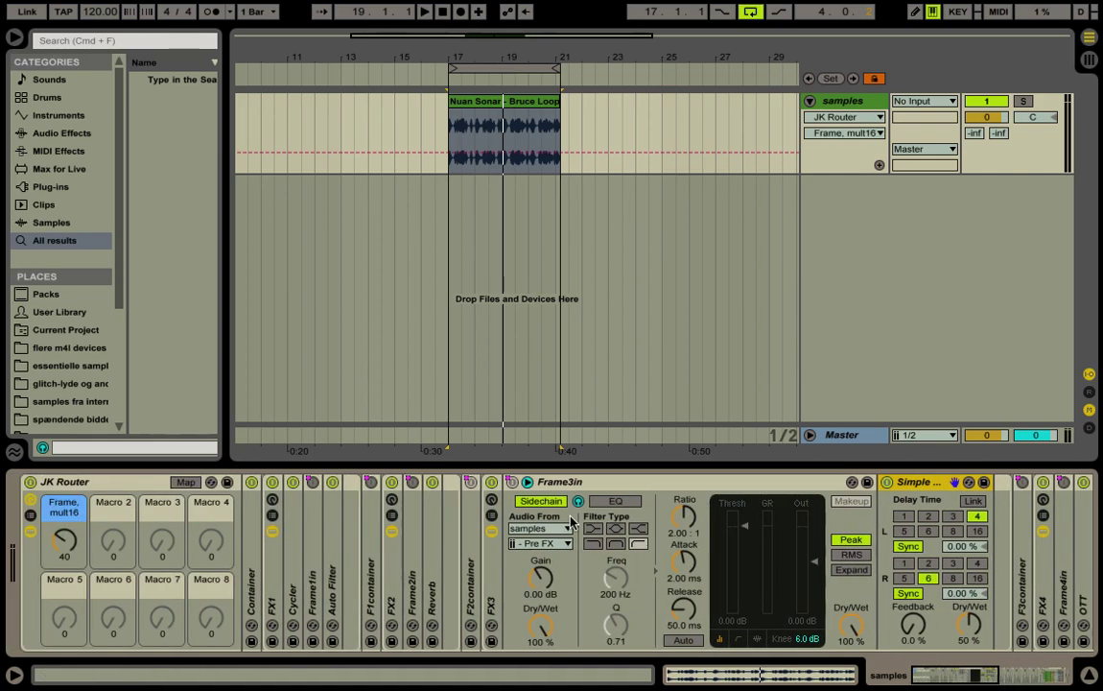
left_click(274, 593)
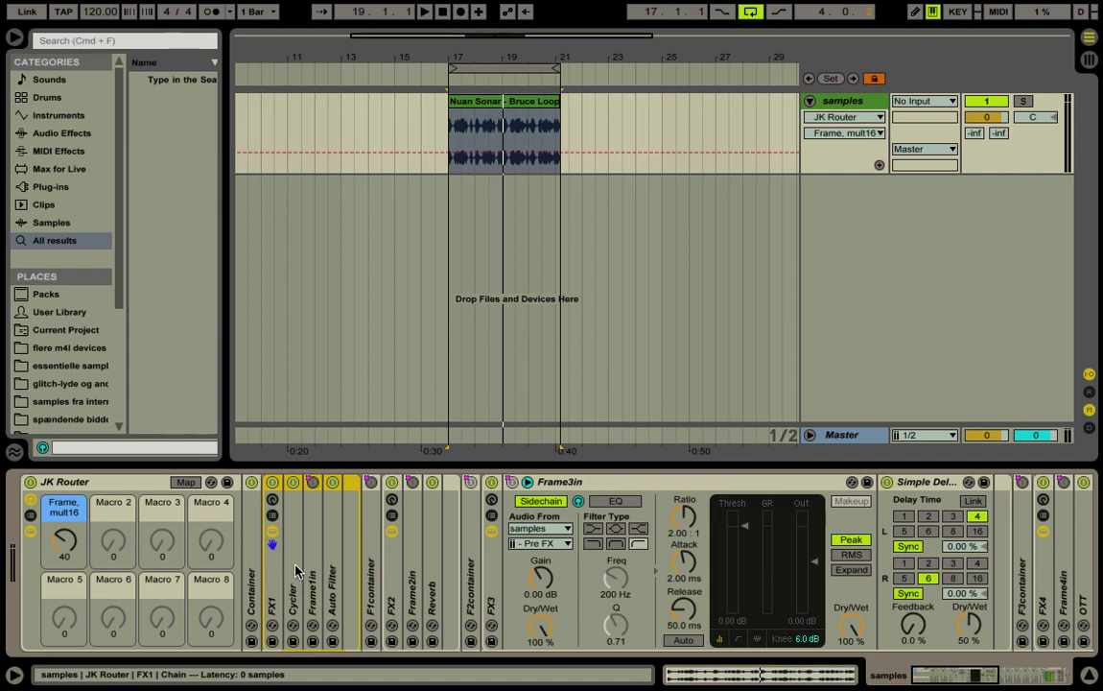
left_click(295, 574)
double_click(298, 525)
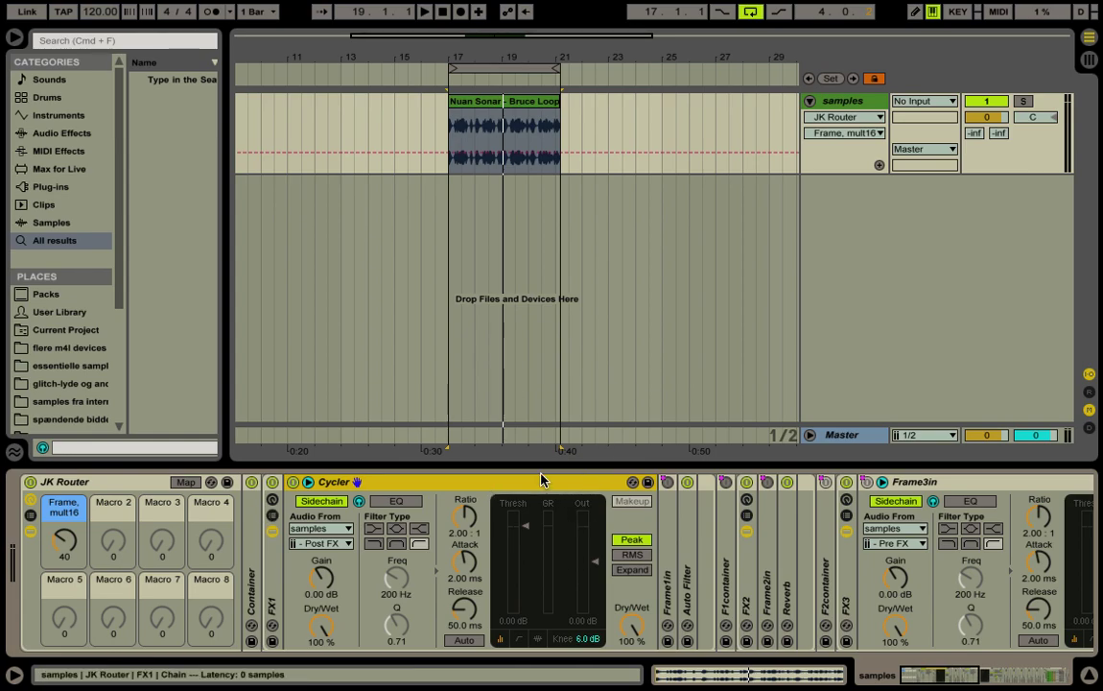
scroll(672, 546, "right", 5)
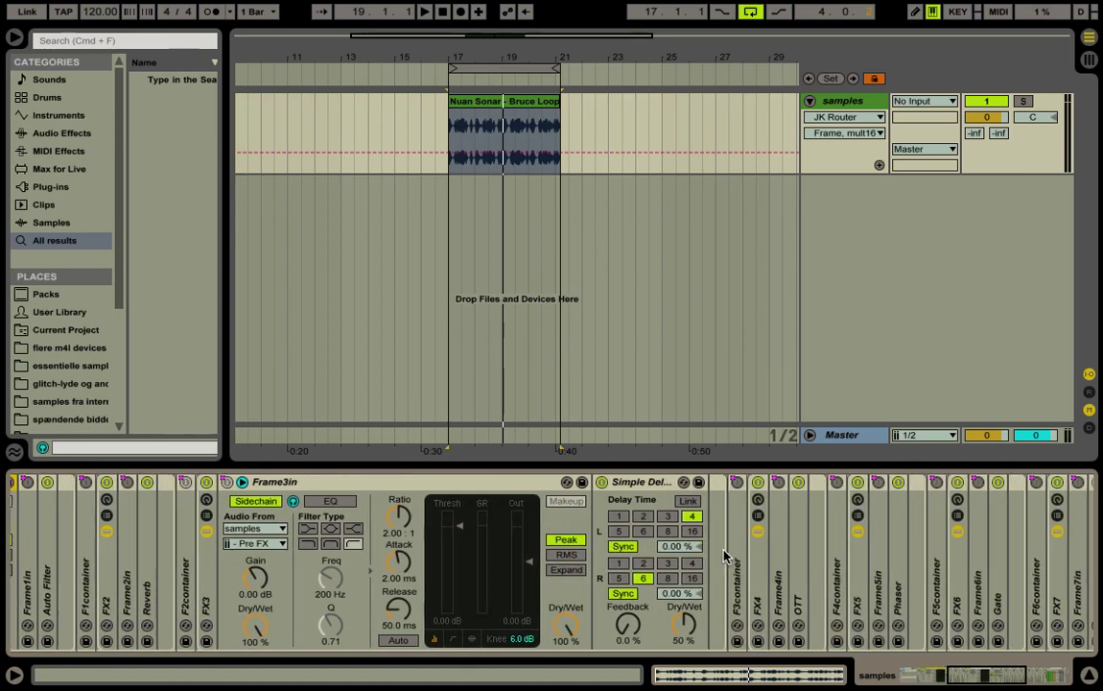
scroll(725, 555, "left", 8)
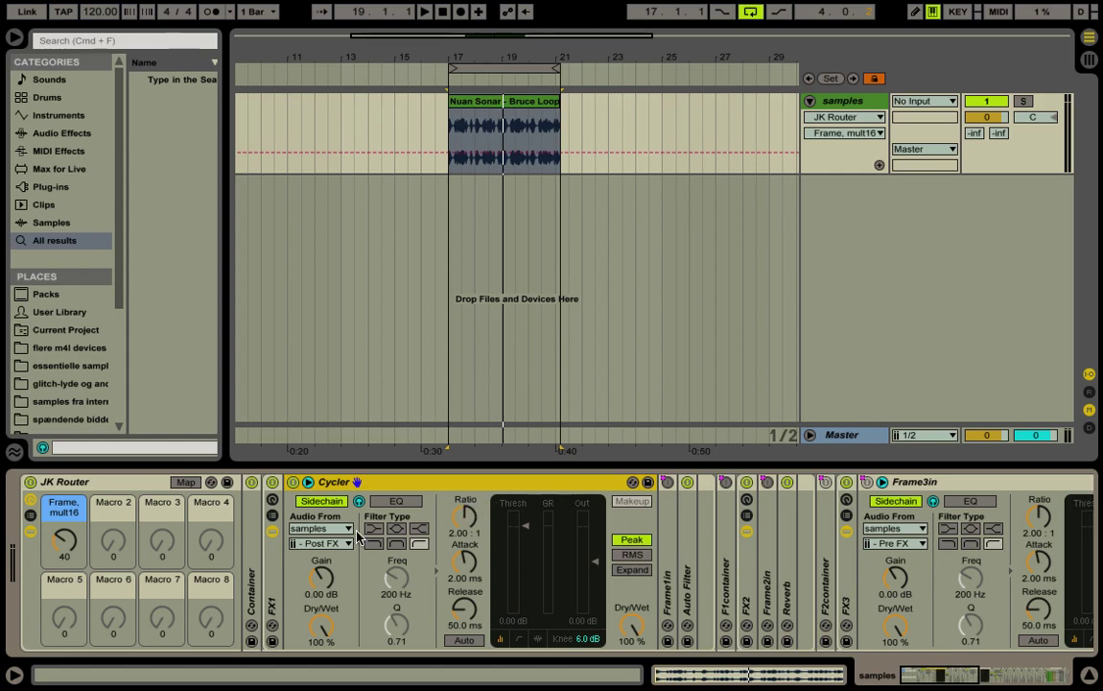
scroll(368, 543, "right", 10)
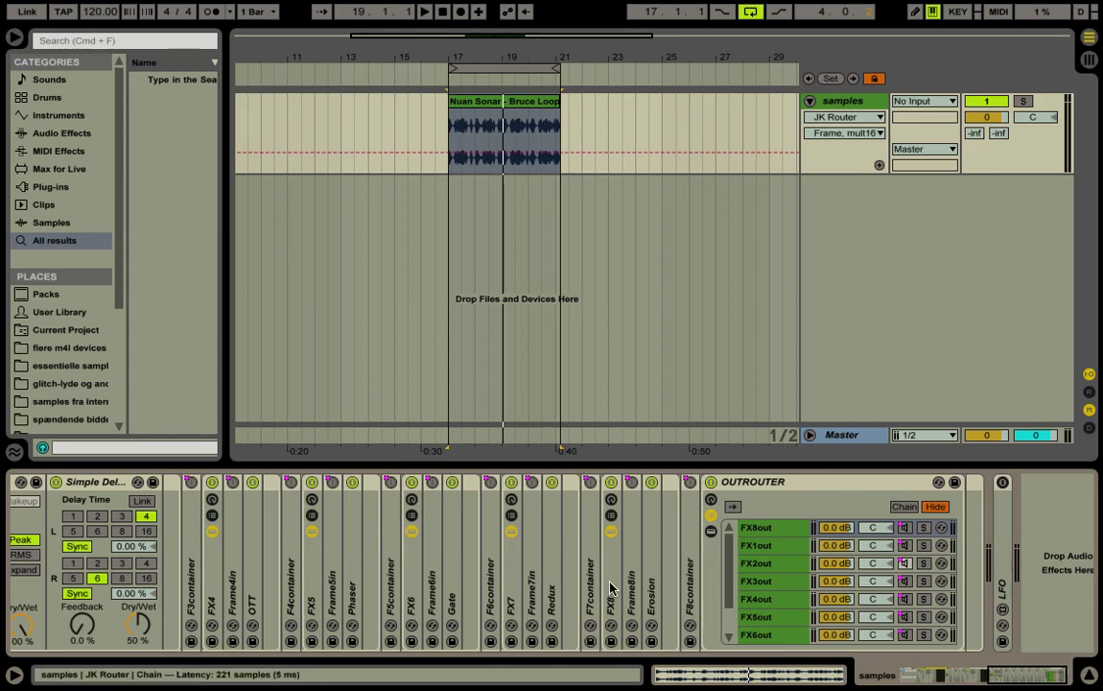
scroll(619, 595, "left", 10)
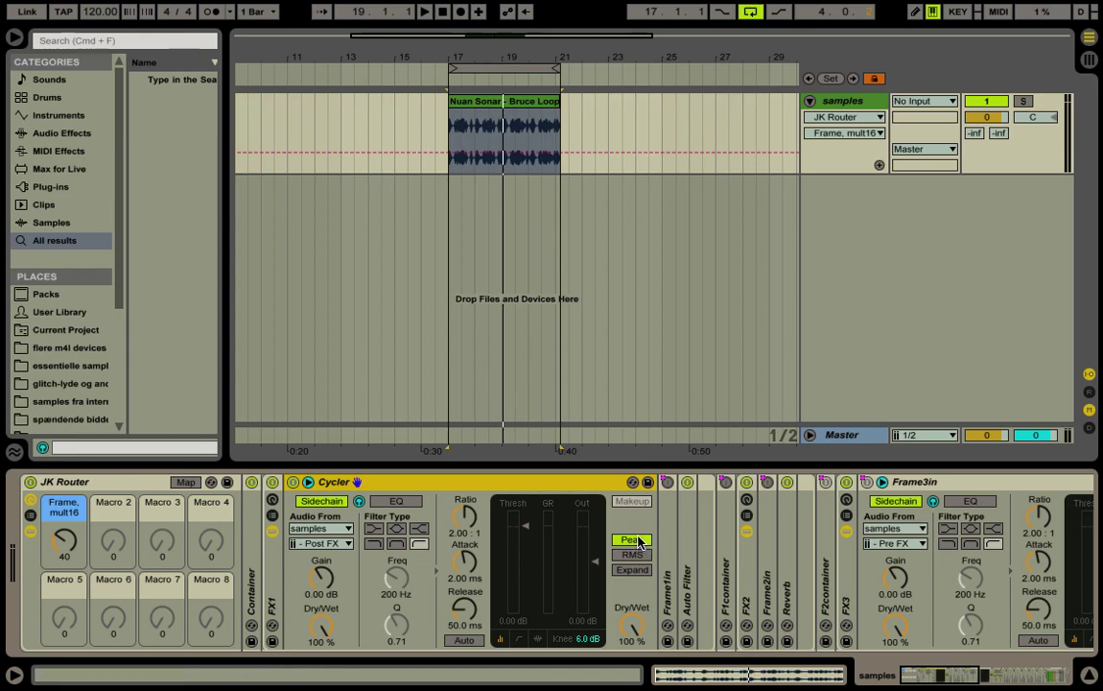
scroll(638, 542, "right", 5)
scroll(637, 542, "left", 5)
scroll(623, 547, "right", 5)
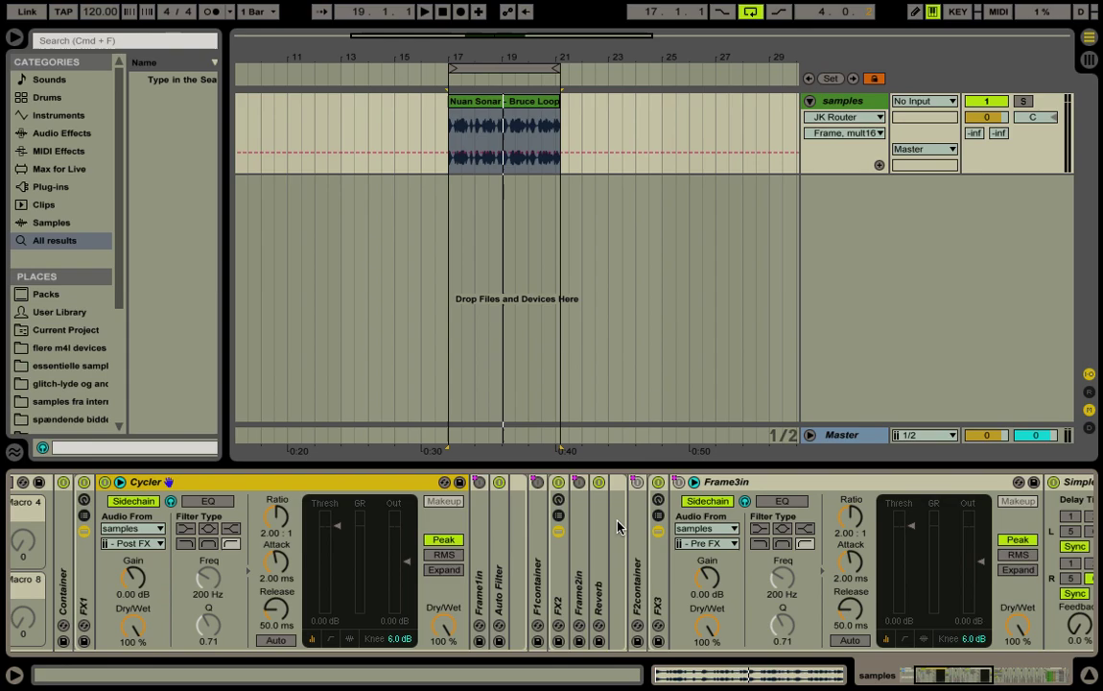
scroll(518, 542, "right", 5)
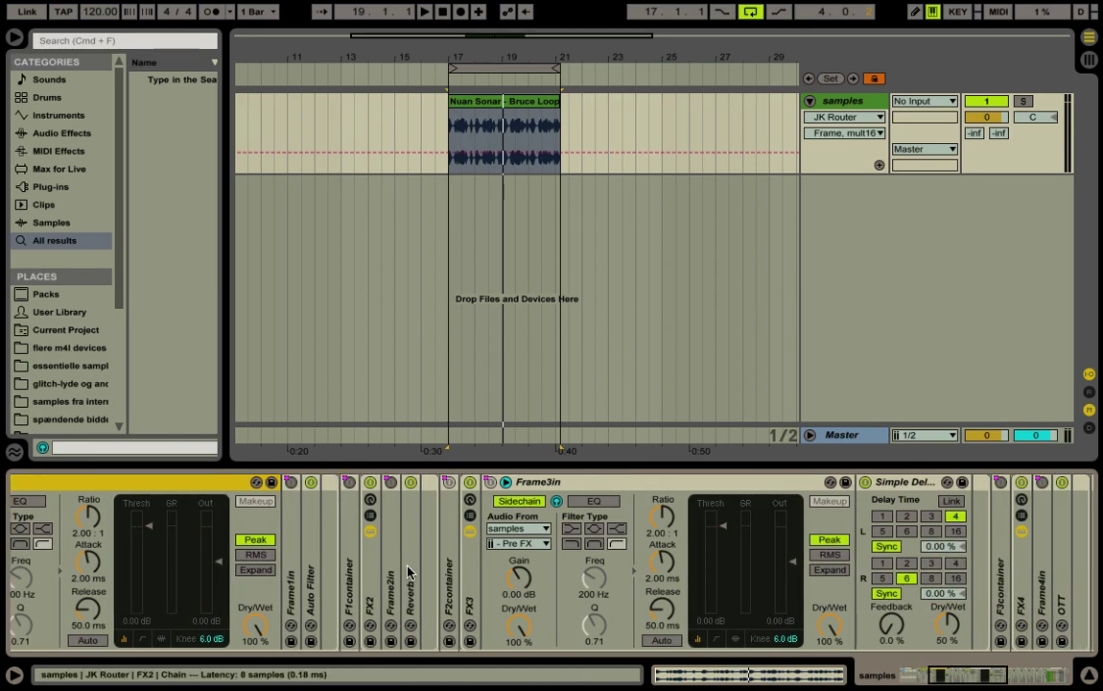
scroll(243, 505, "left", 12)
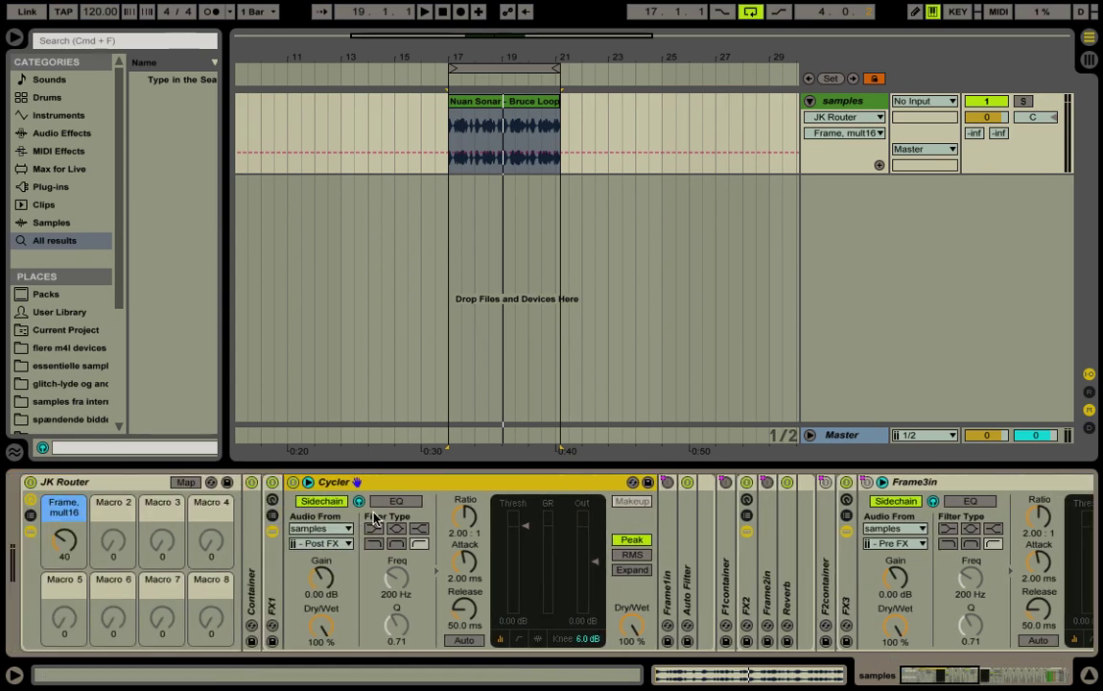
Fold Cycler, Frame3in and Simple Delay into strips, briefly unfolding F1container to check it
double_click(439, 482)
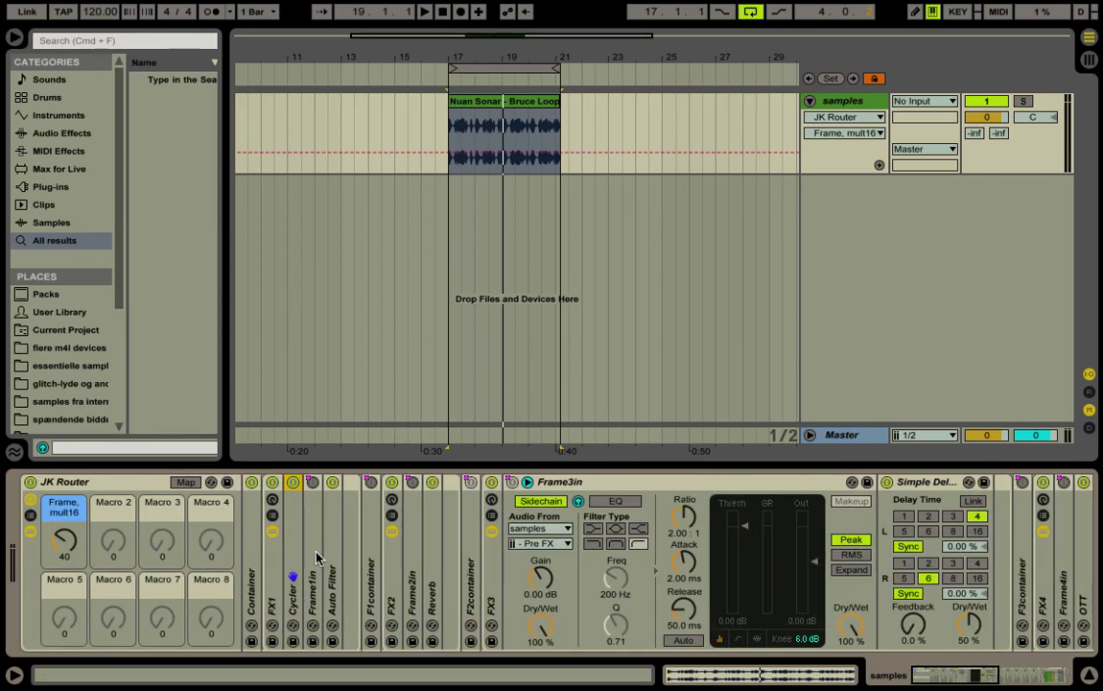
left_click(373, 556)
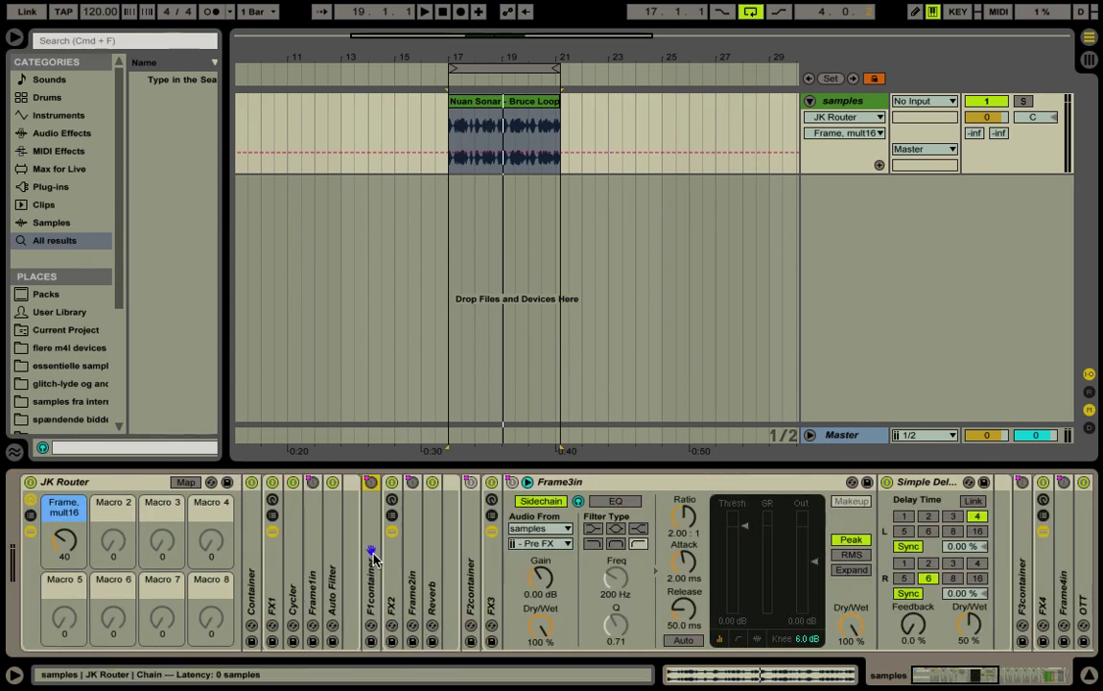
double_click(377, 566)
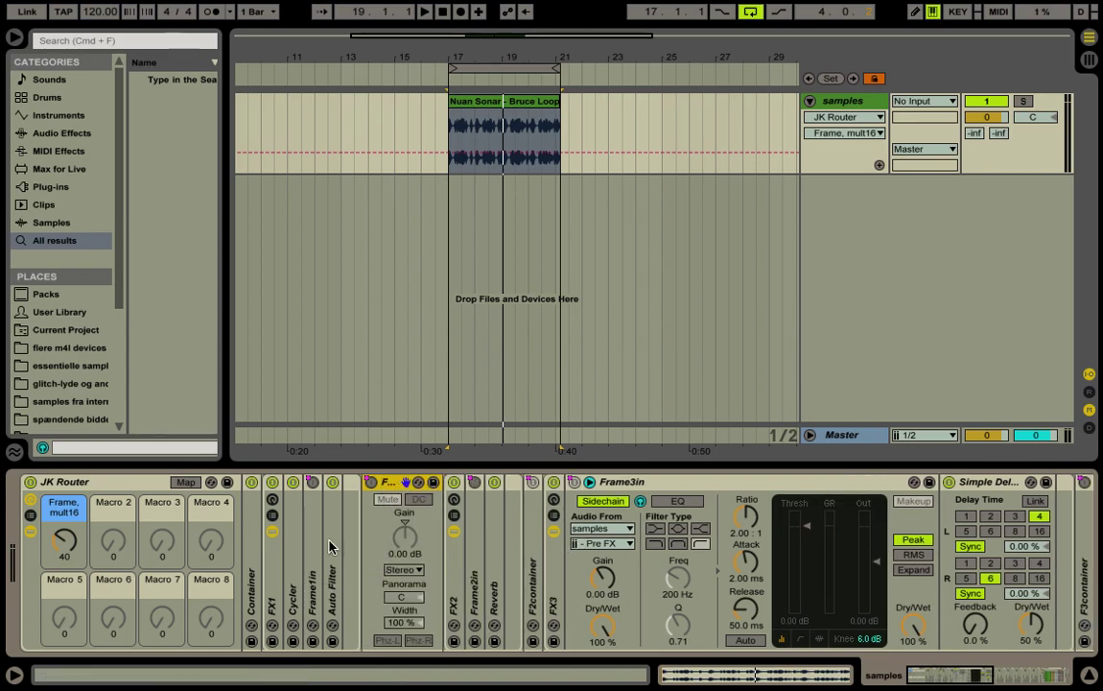
double_click(392, 484)
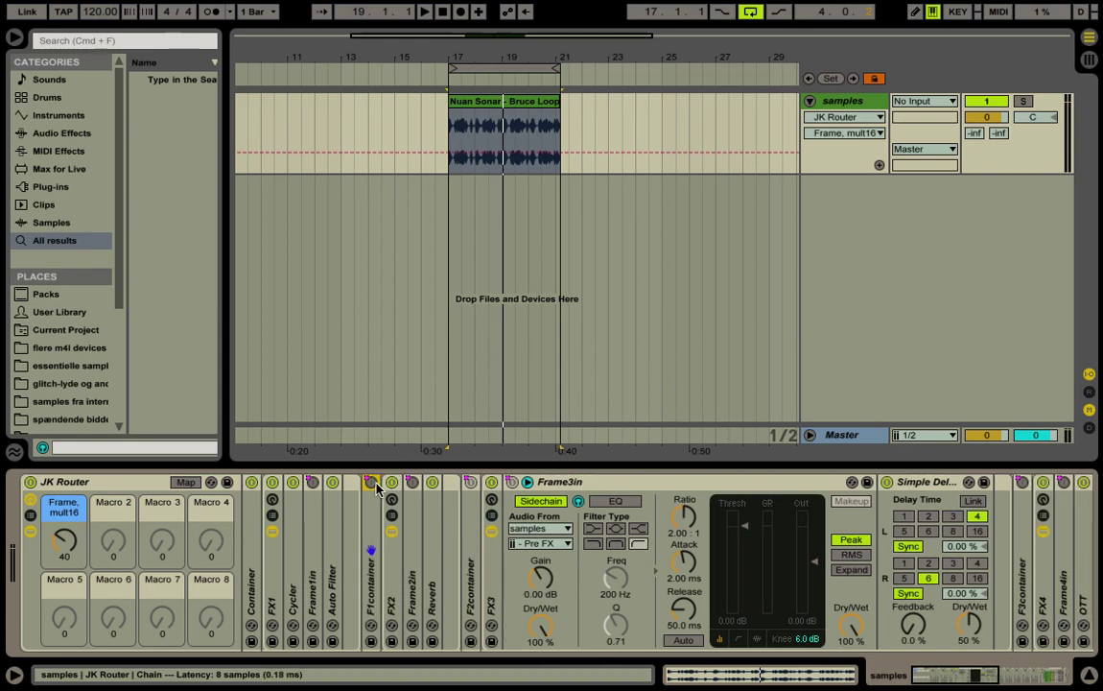
double_click(561, 482)
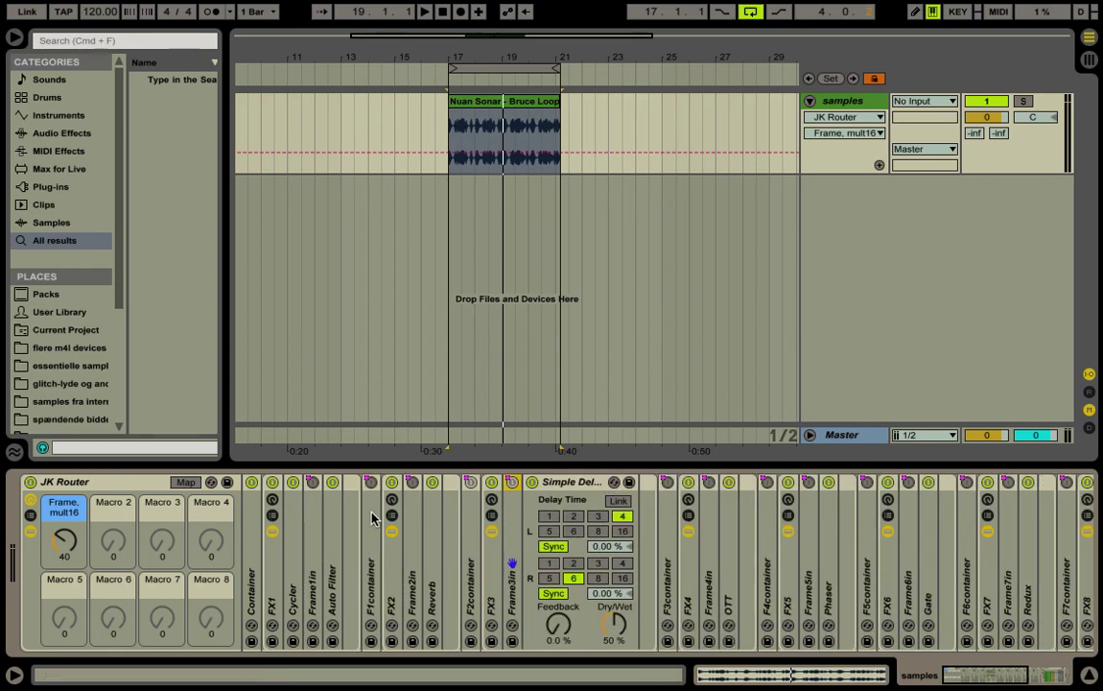
double_click(565, 483)
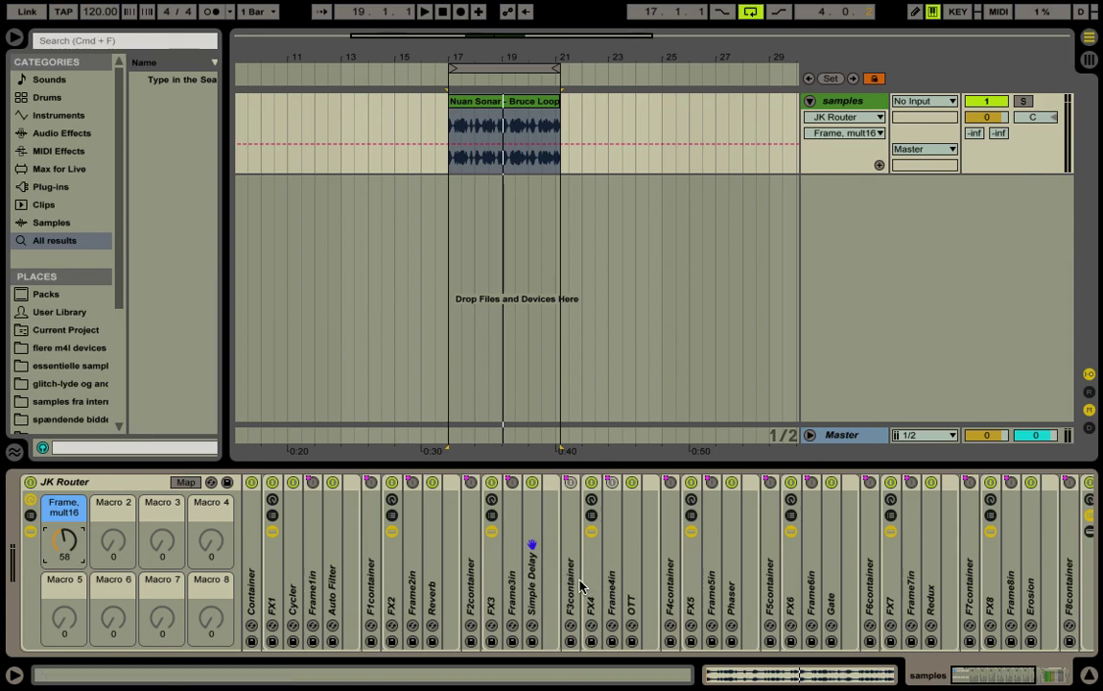
Select OUTROUTER's FX3out chain and show its Compressor sidechained from samples
scroll(581, 588, "right", 4)
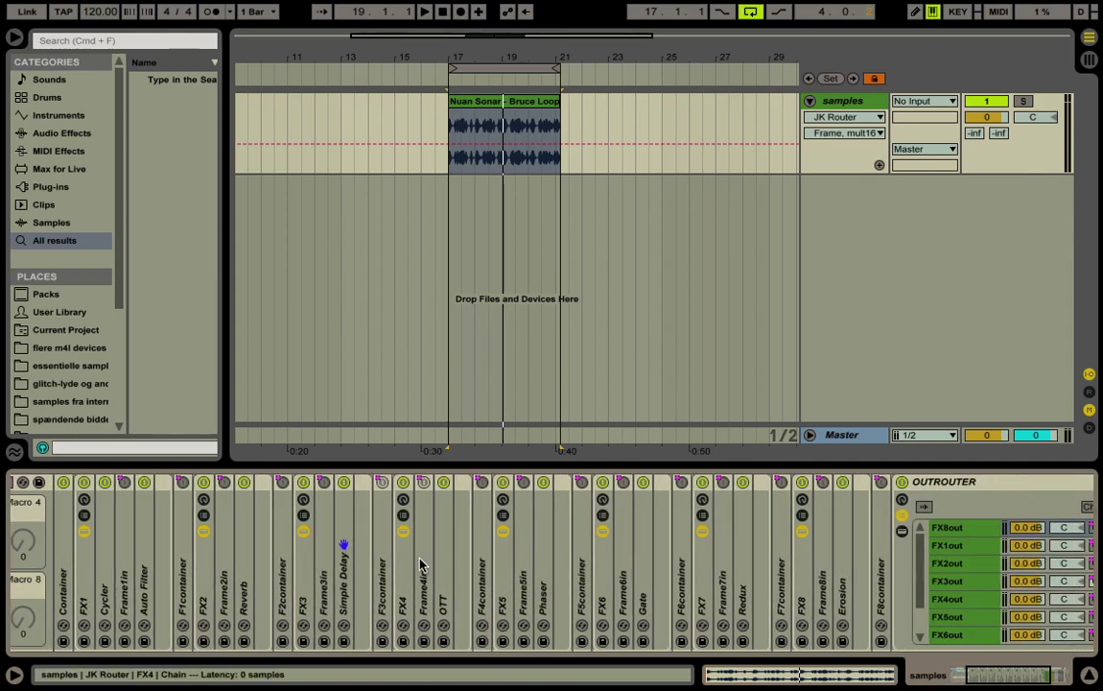
scroll(576, 552, "right", 4)
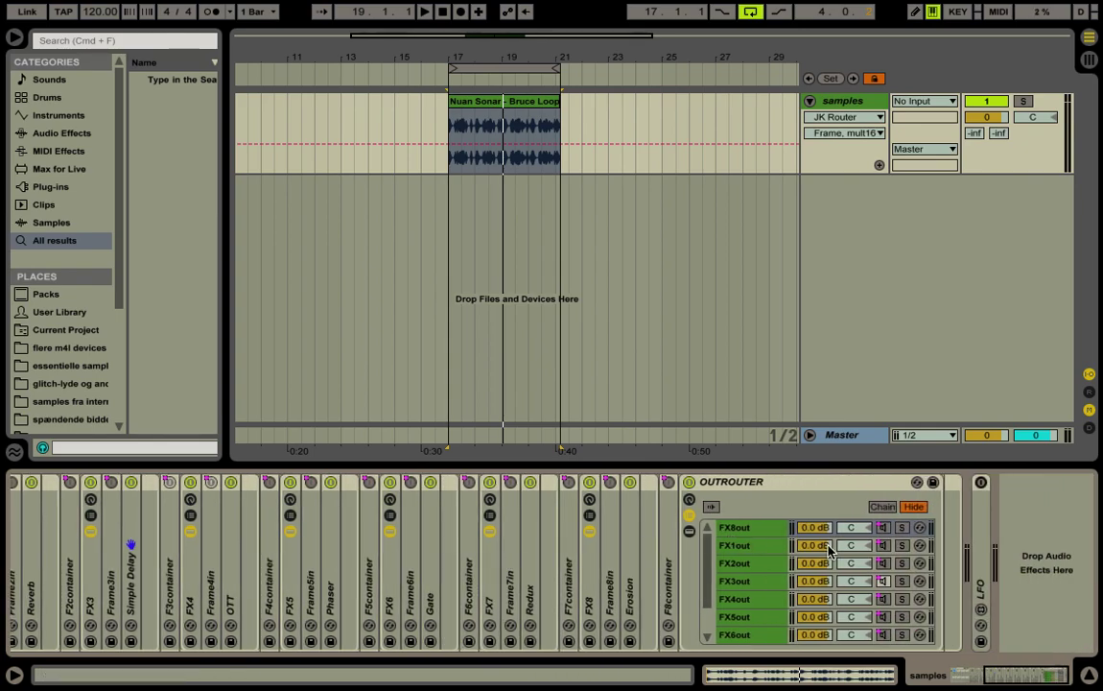
left_click(767, 583)
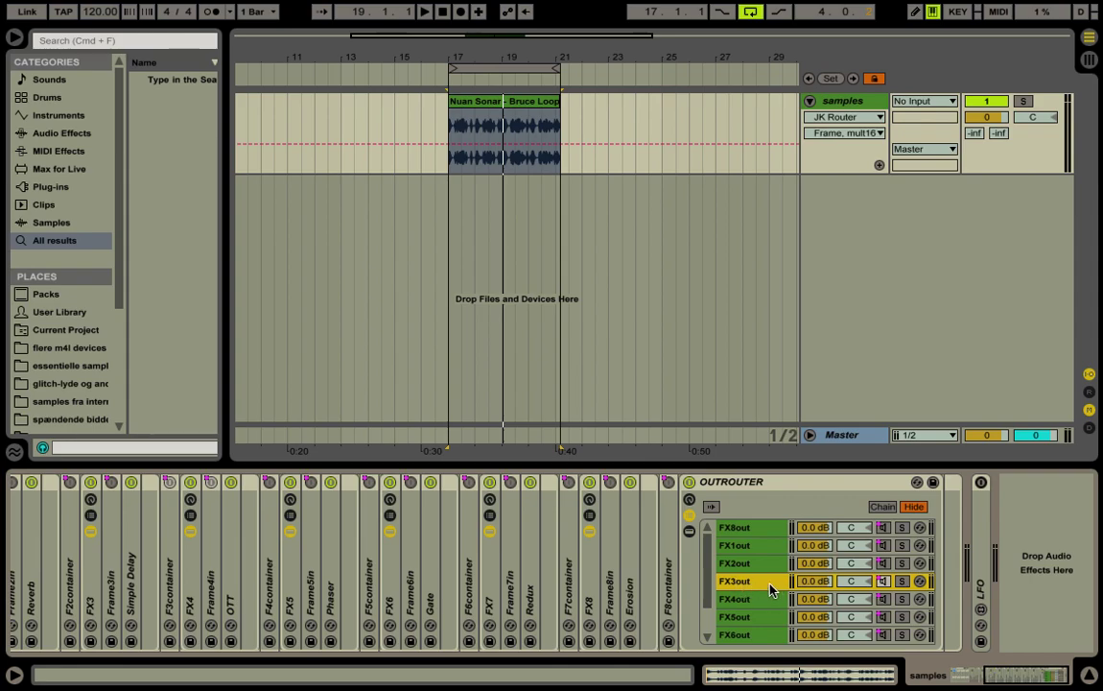
left_click(747, 583)
scroll(747, 586, "right", 8)
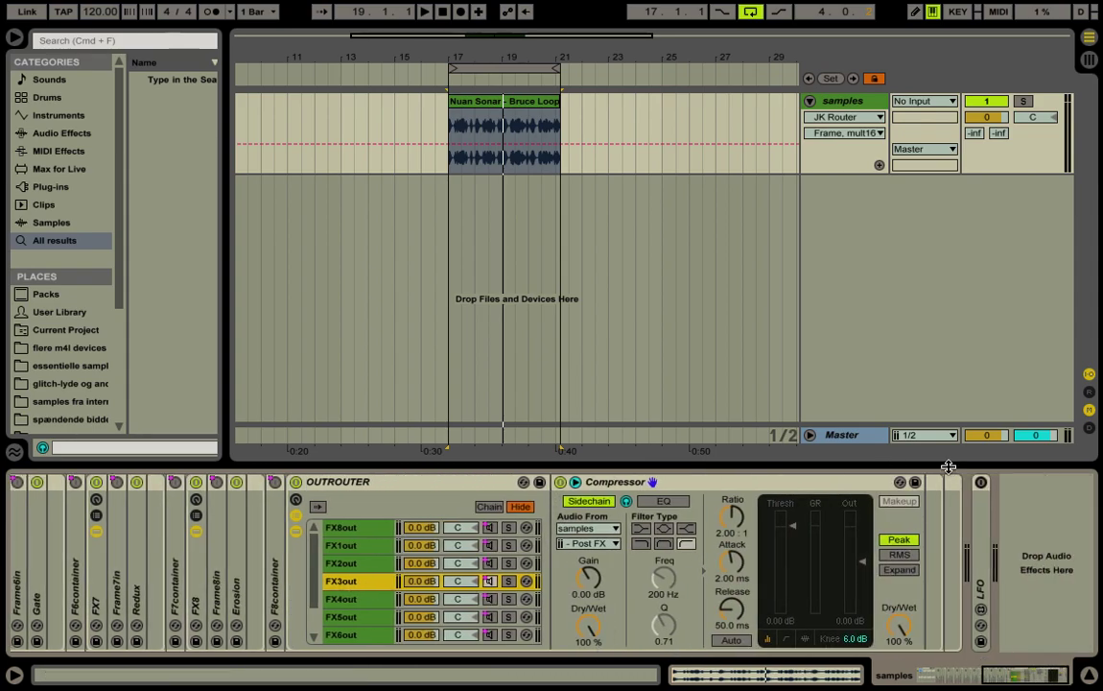
scroll(557, 581, "left", 4)
scroll(557, 581, "left", 10)
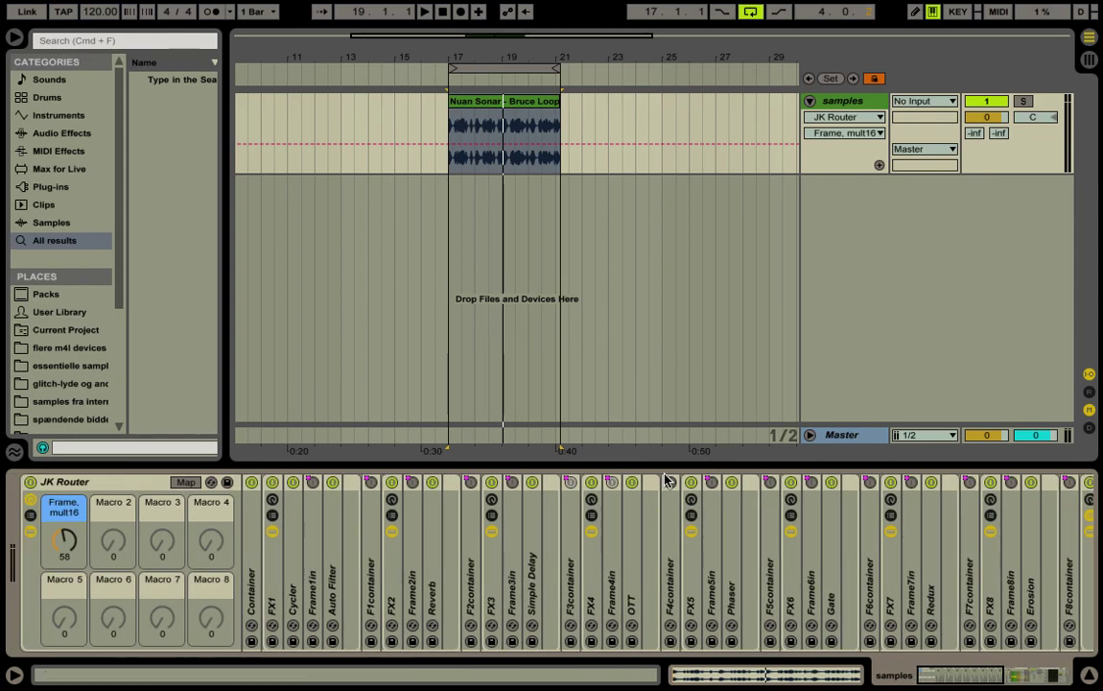
scroll(796, 576, "right", 15)
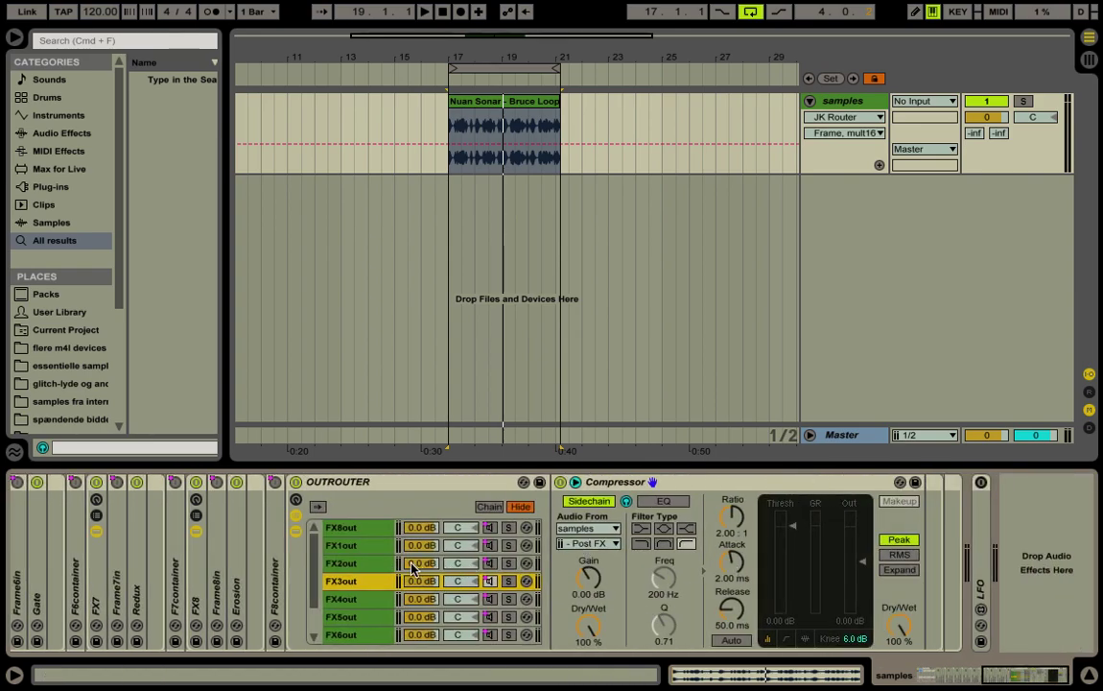
scroll(384, 585, "left", 13)
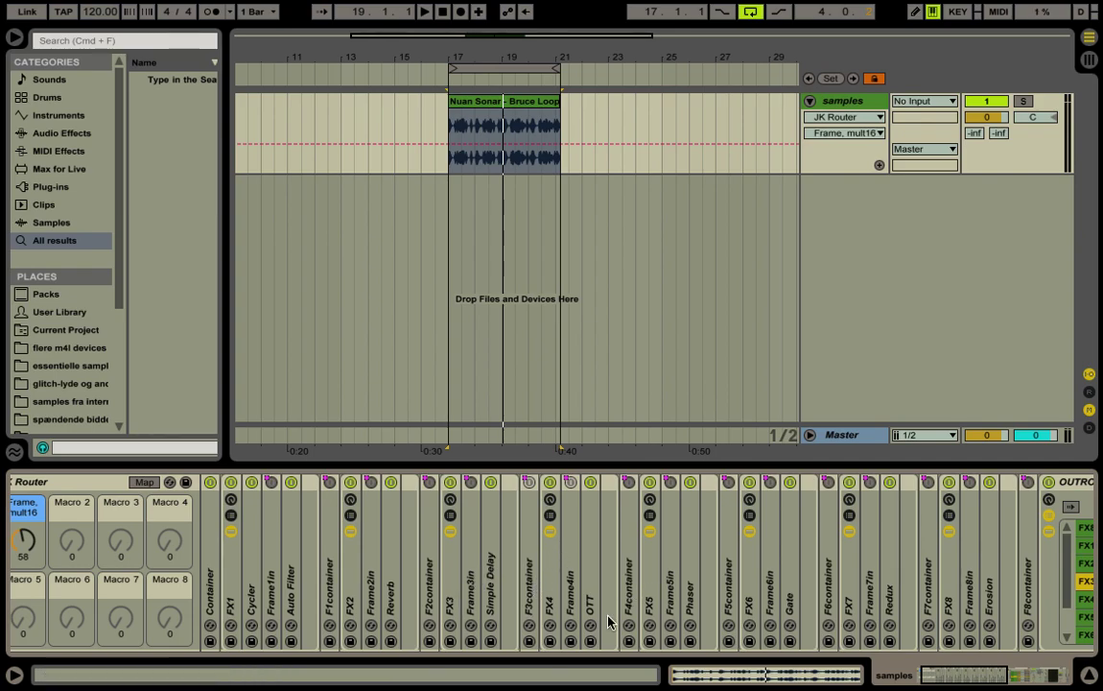
scroll(614, 609, "right", 10)
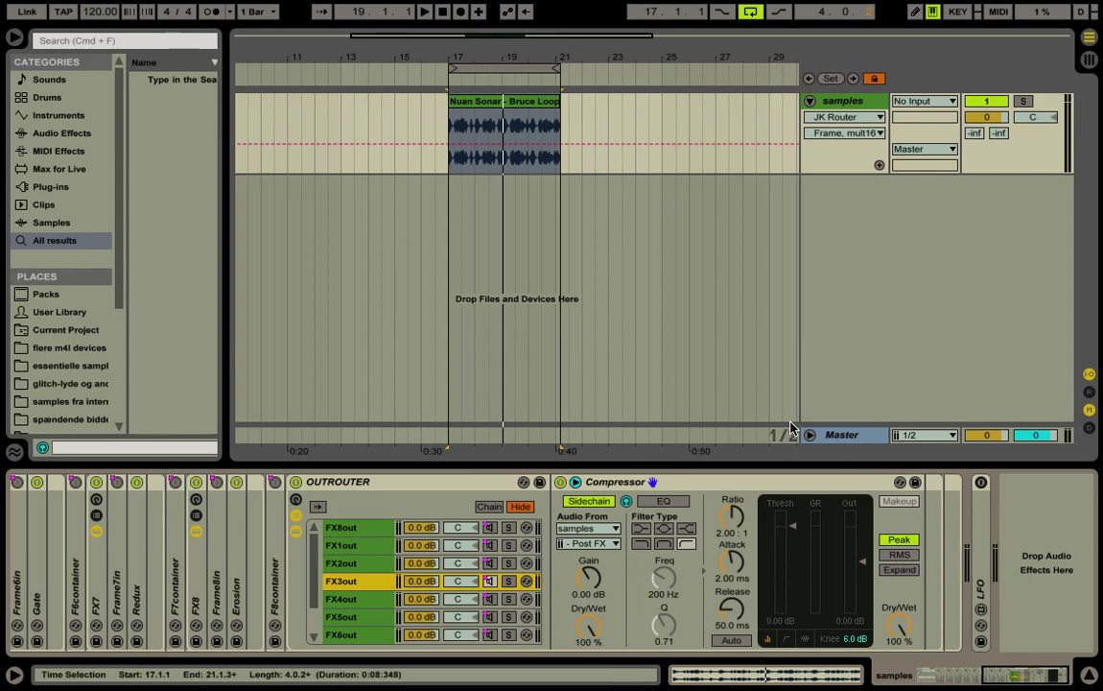
Start playback and map the LFO to the Frame, mult16 macro
key("space")
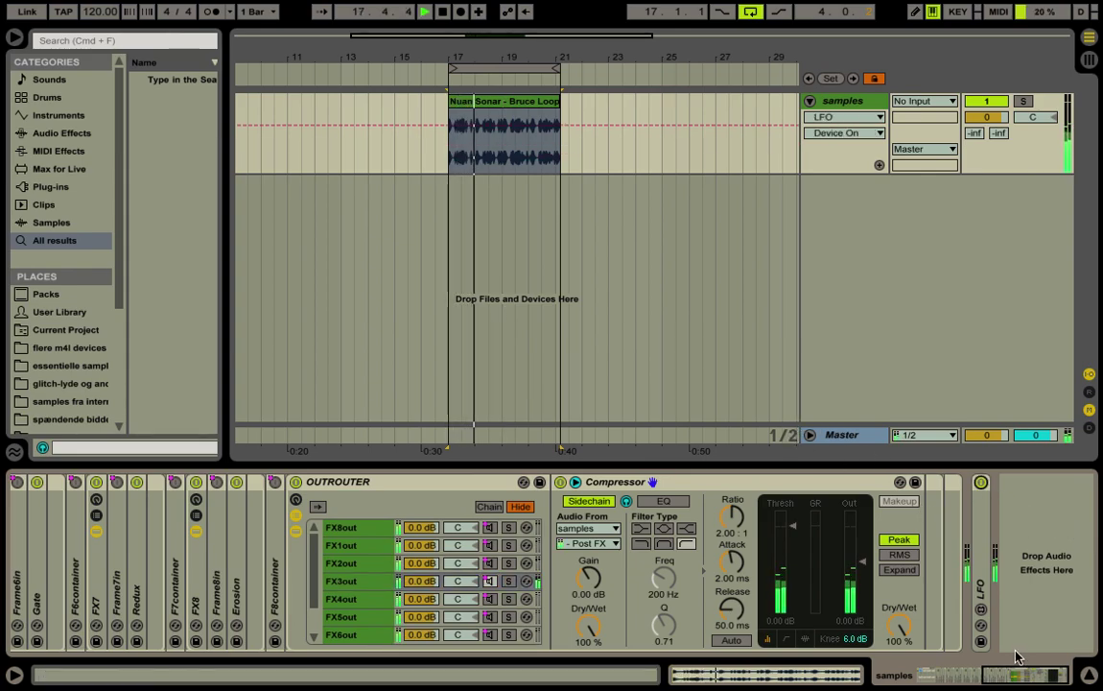
double_click(980, 557)
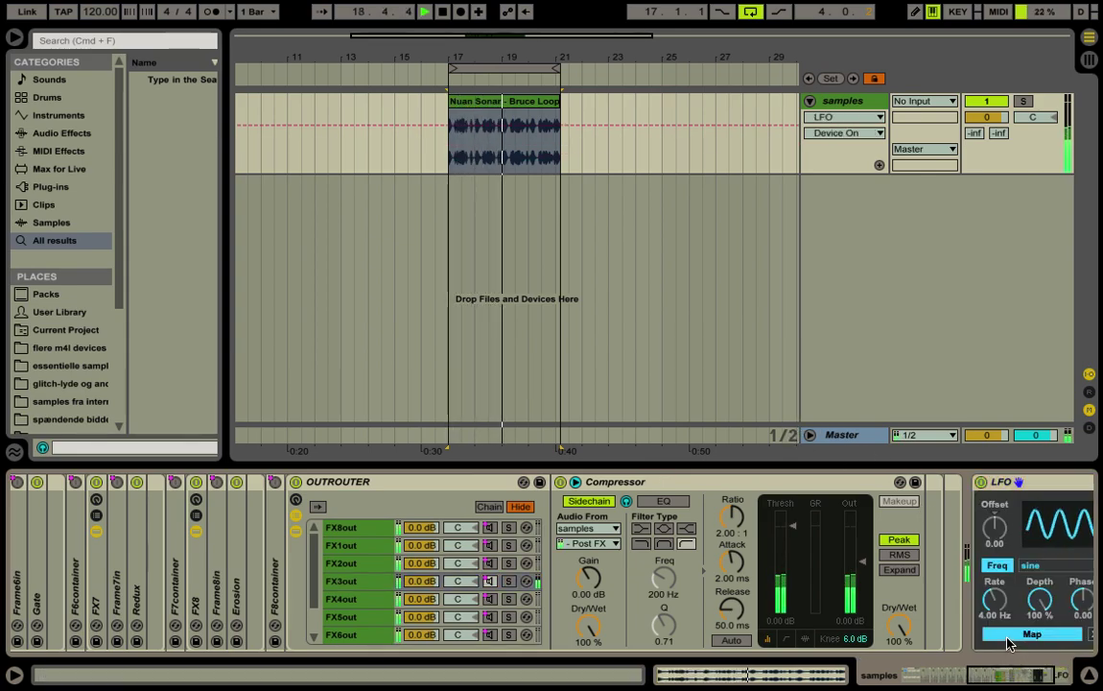
left_click(1009, 634)
scroll(576, 566, "left", 8)
left_click(65, 541)
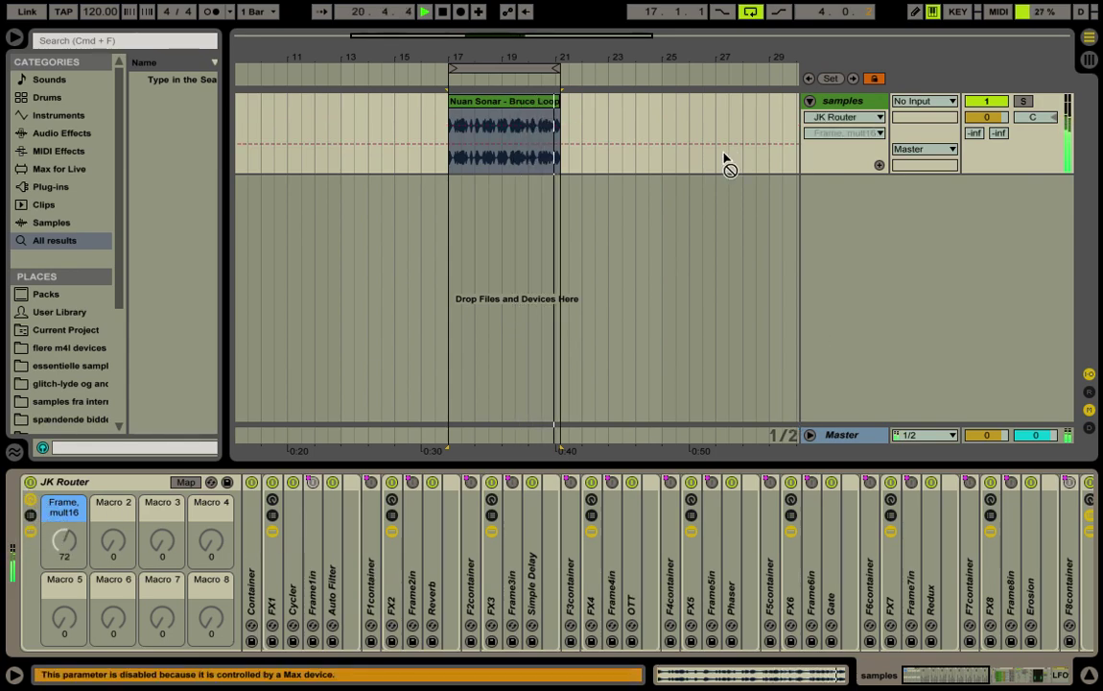
Slow the LFO rate from 4.00 Hz to 0.56 Hz
scroll(677, 561, "right", 10)
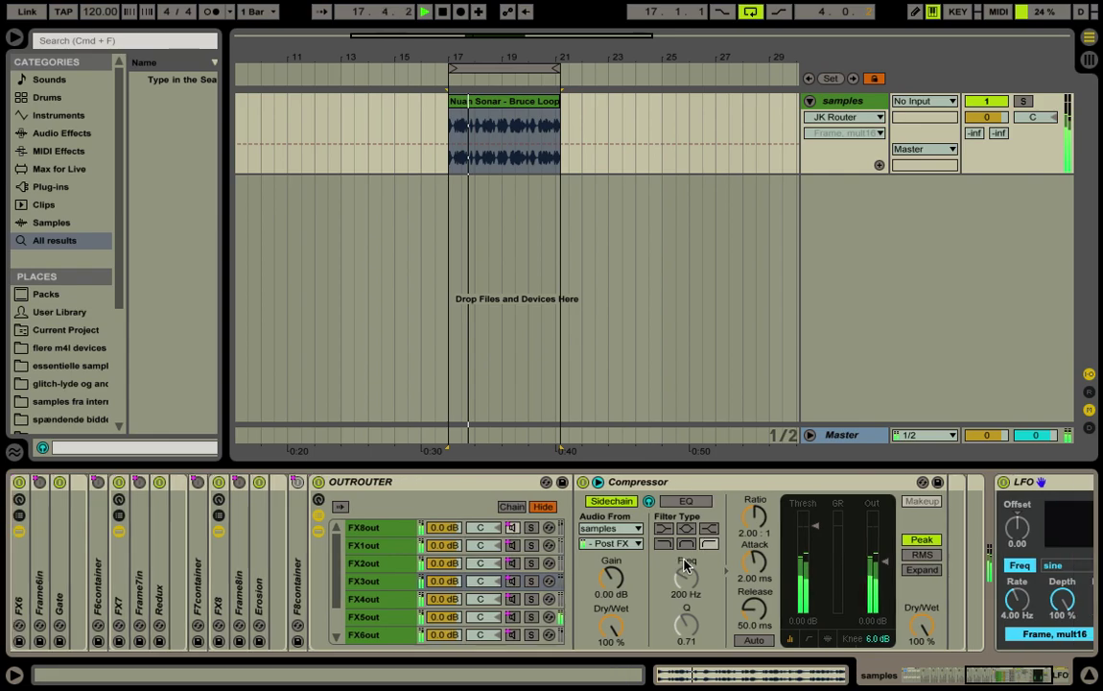
scroll(684, 566, "right", 5)
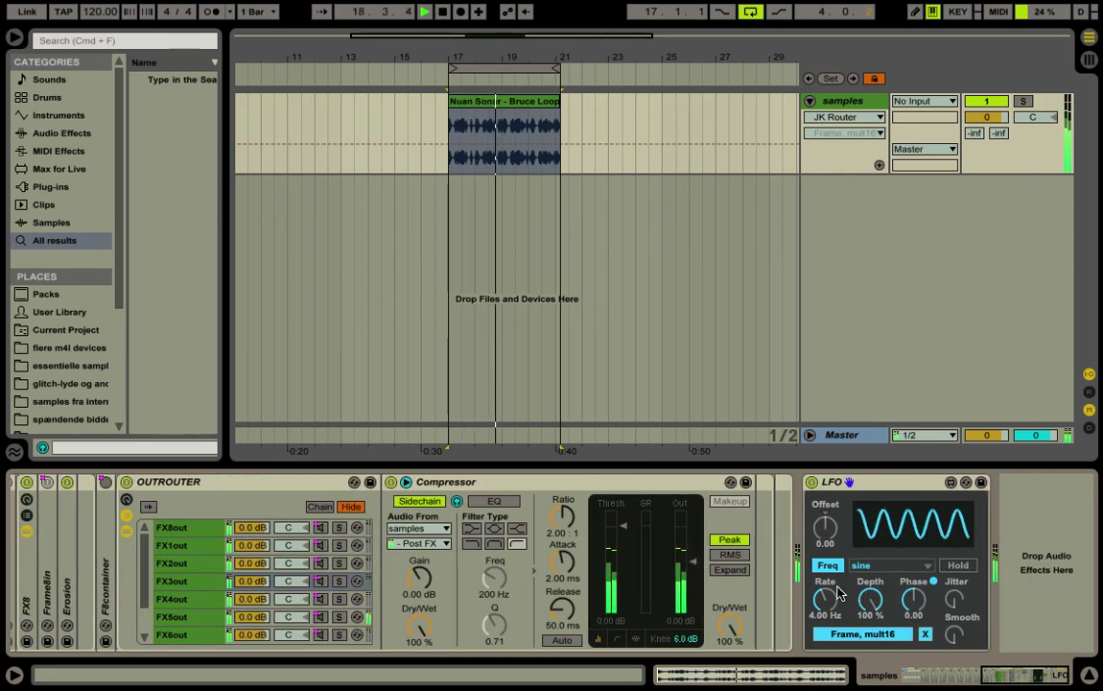
left_click_drag(838, 593, 837, 662)
scroll(646, 561, "left", 15)
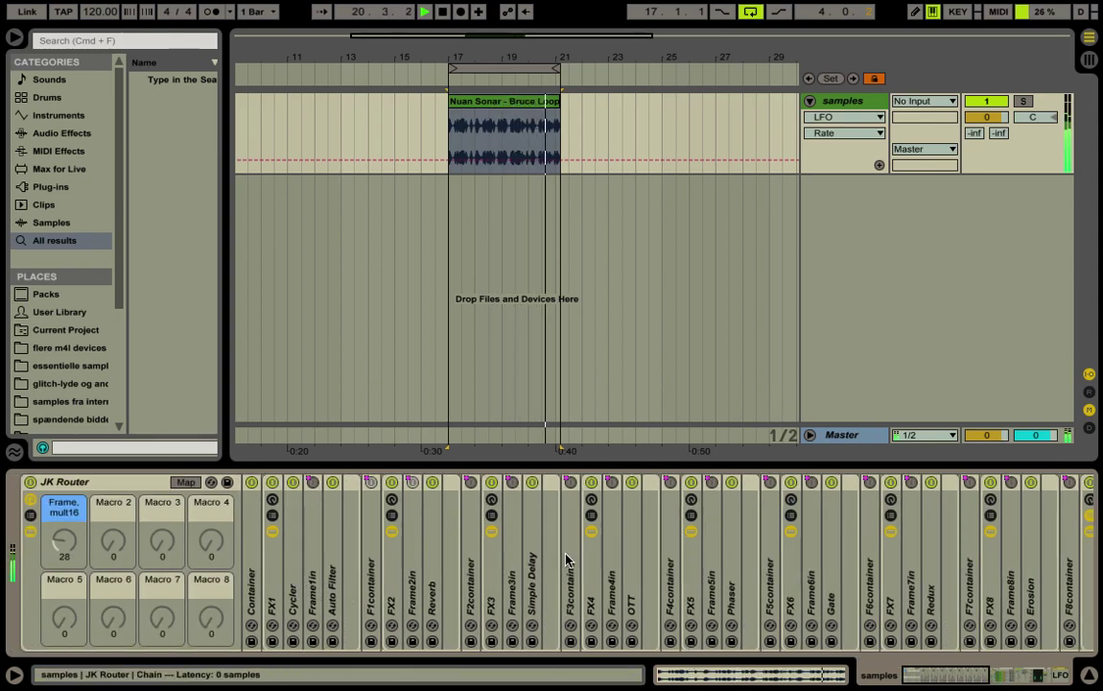
scroll(715, 590, "right", 15)
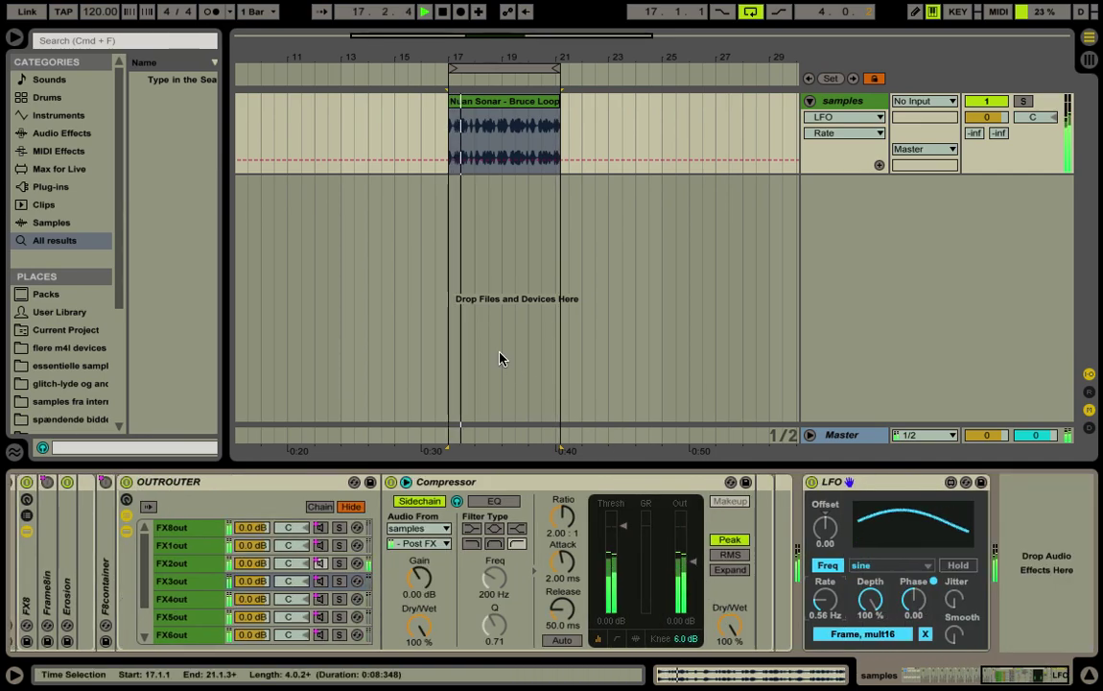